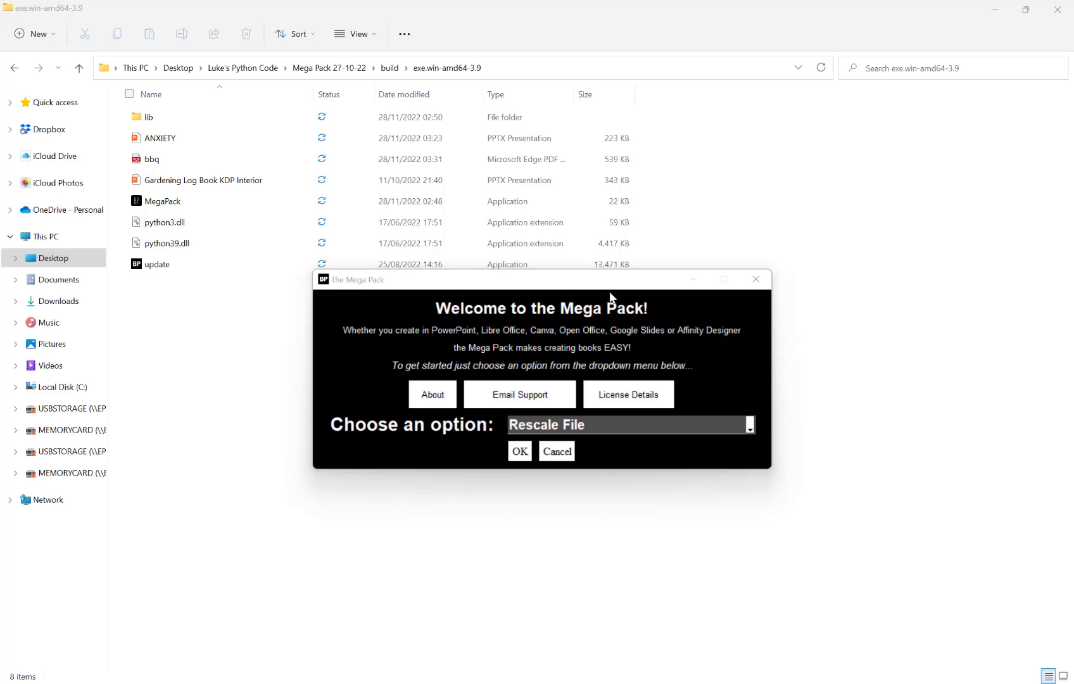
# Start the Rescale File option of the Mega Pack
pyautogui.click(543, 426)
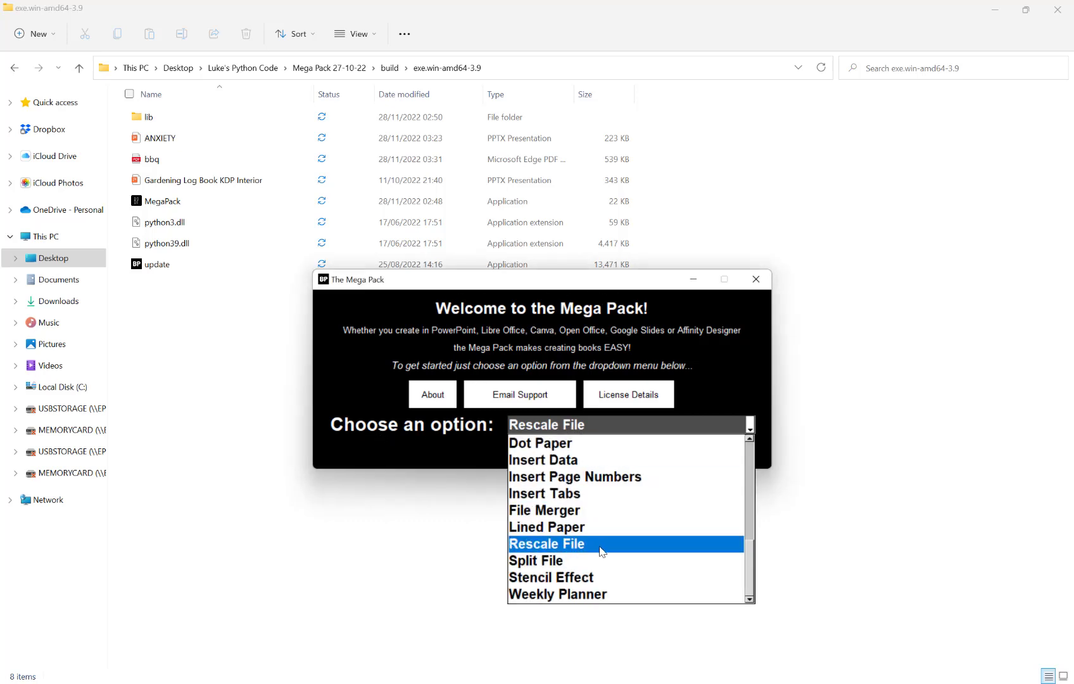
pyautogui.click(601, 543)
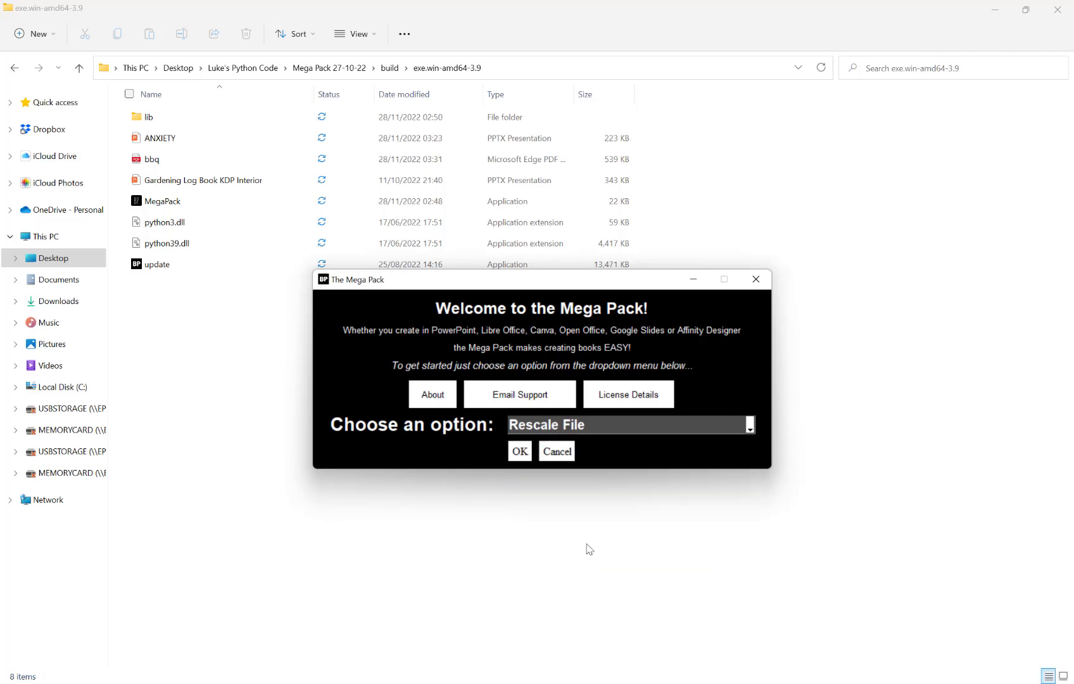
pyautogui.click(521, 452)
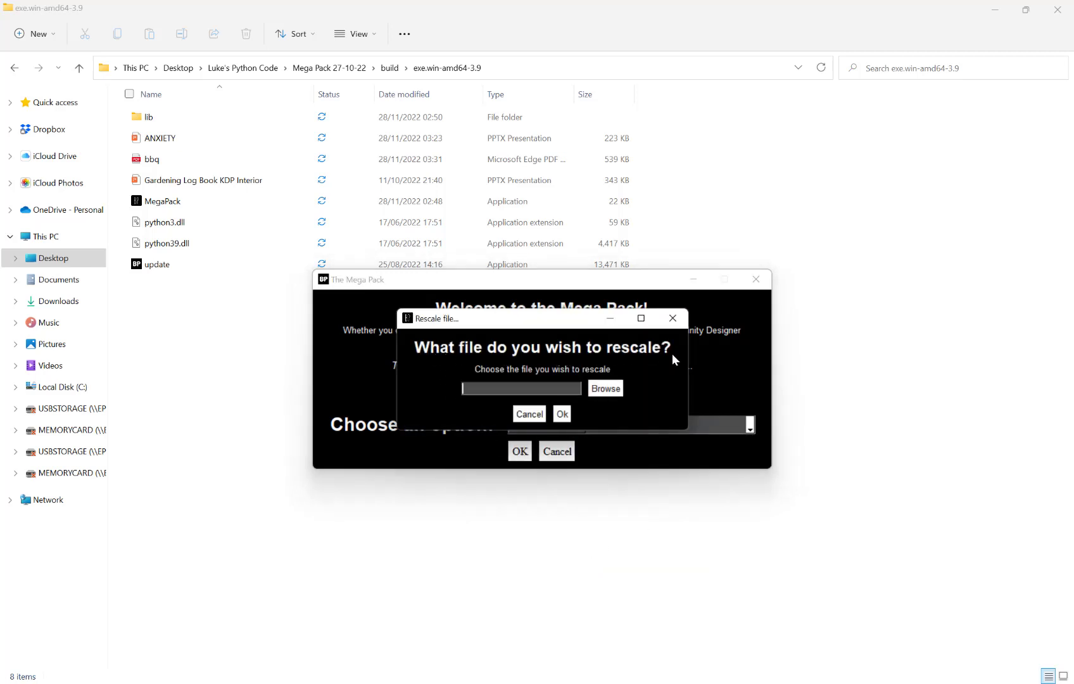
# Load the ANXIETY presentation as the file to rescale, with the file type set to PowerPoint files
pyautogui.click(606, 390)
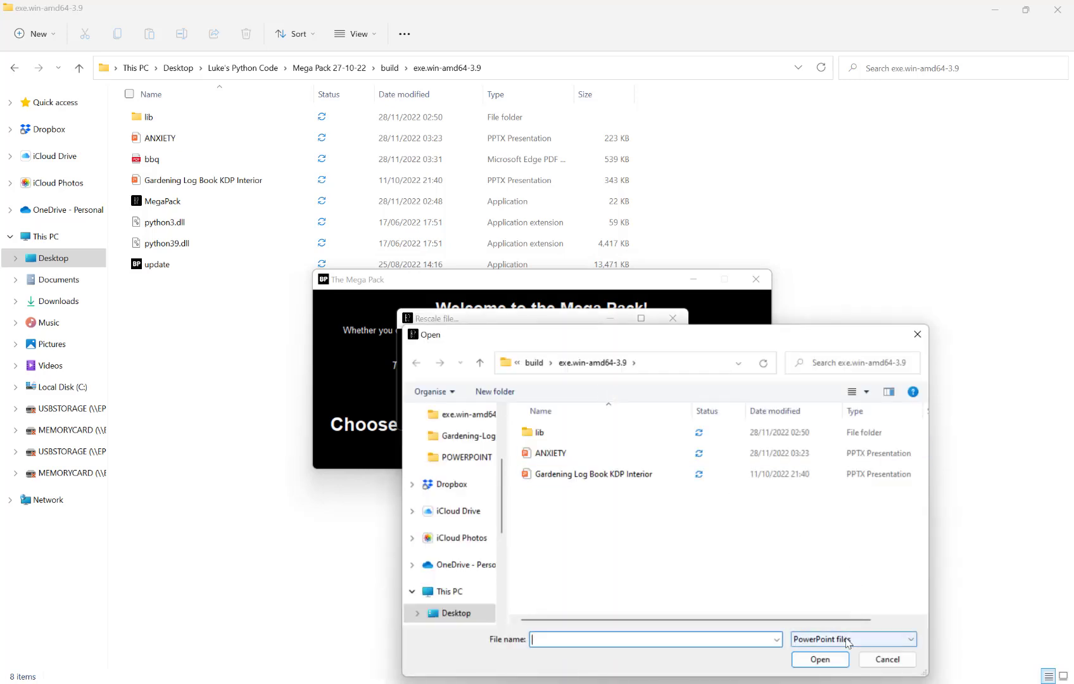
pyautogui.click(850, 638)
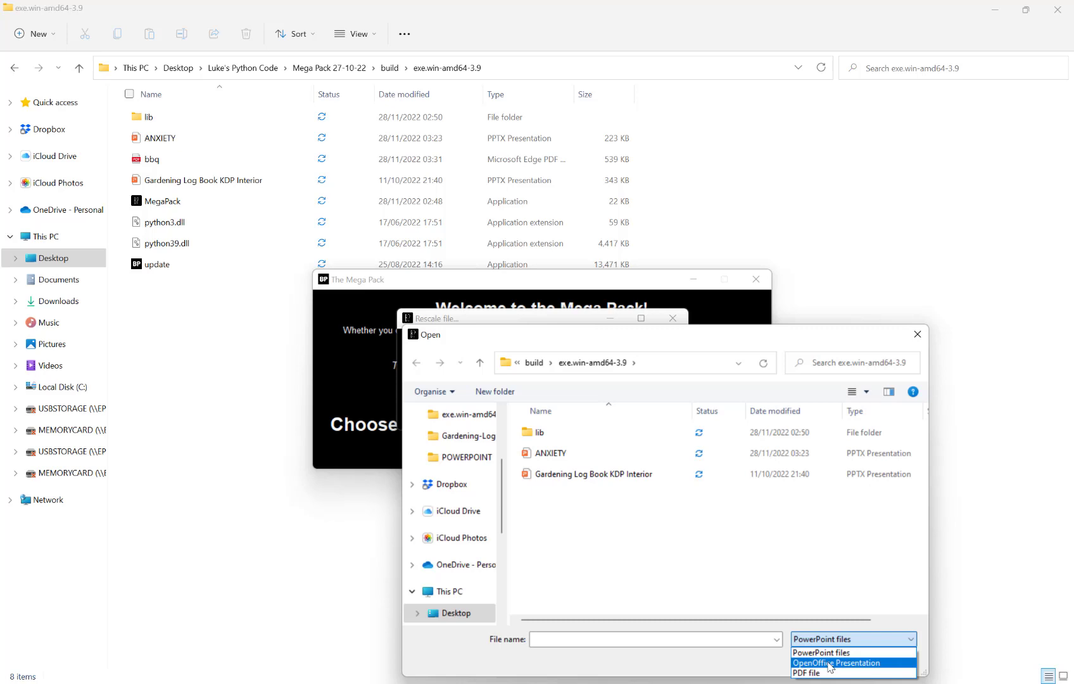
pyautogui.click(826, 653)
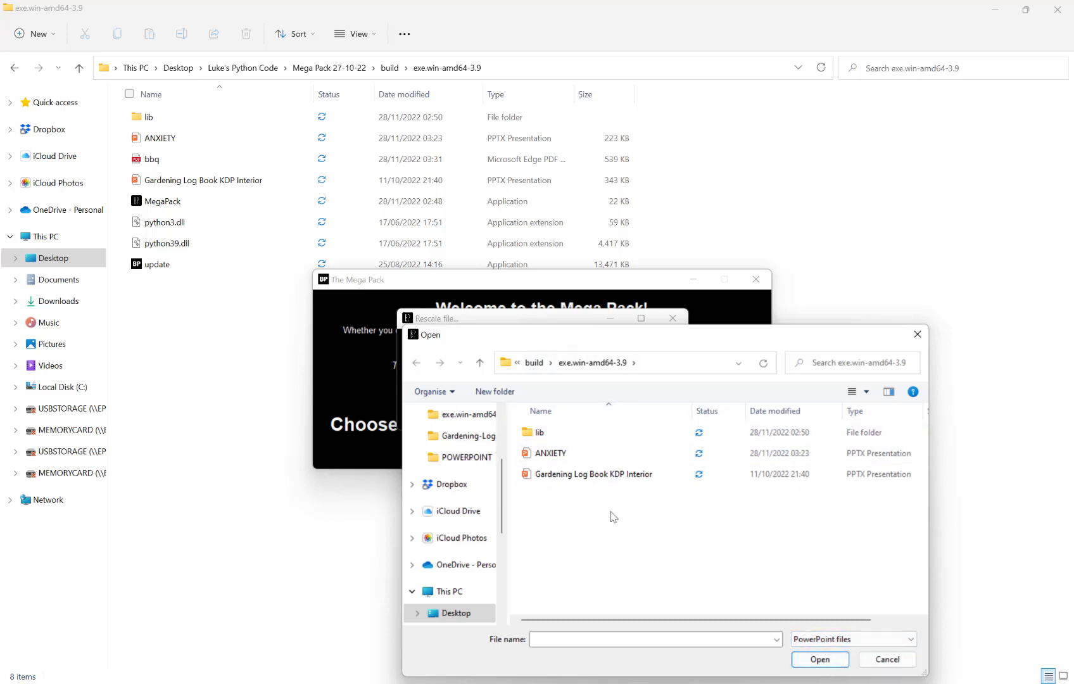
pyautogui.click(563, 453)
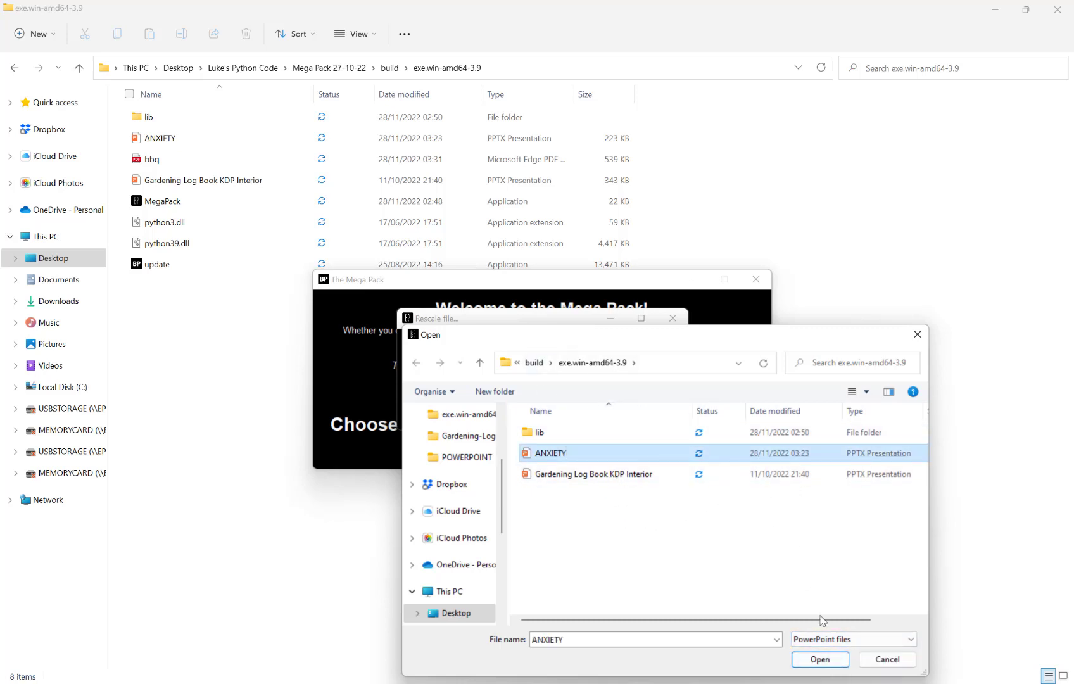
pyautogui.click(833, 661)
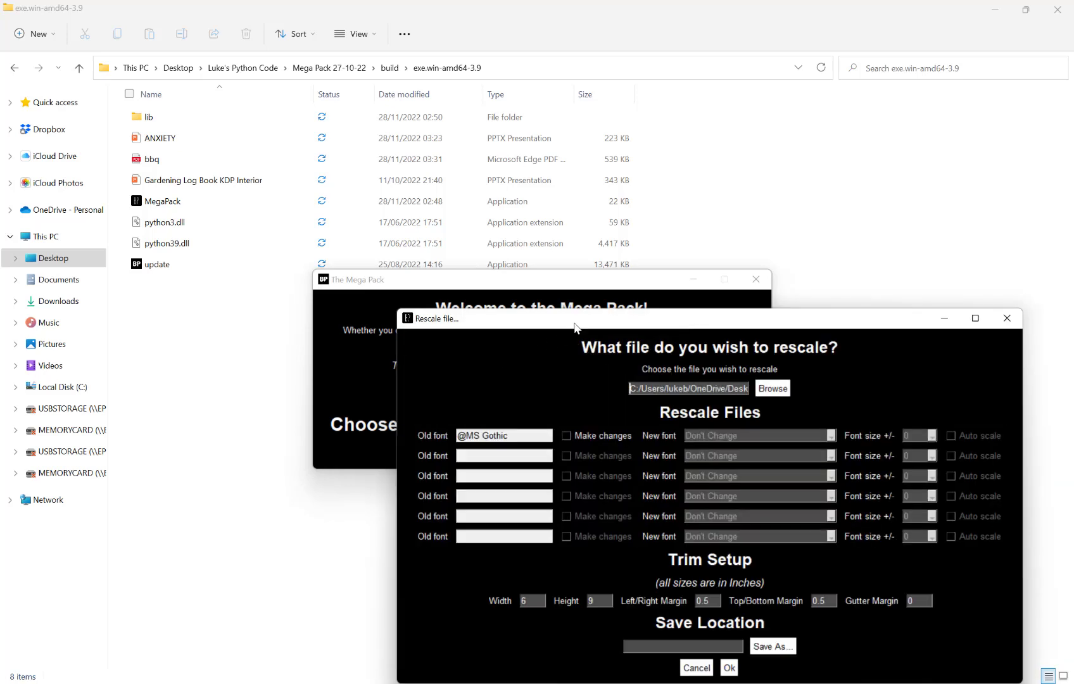
pyautogui.moveTo(577, 327); pyautogui.dragTo(419, 243)
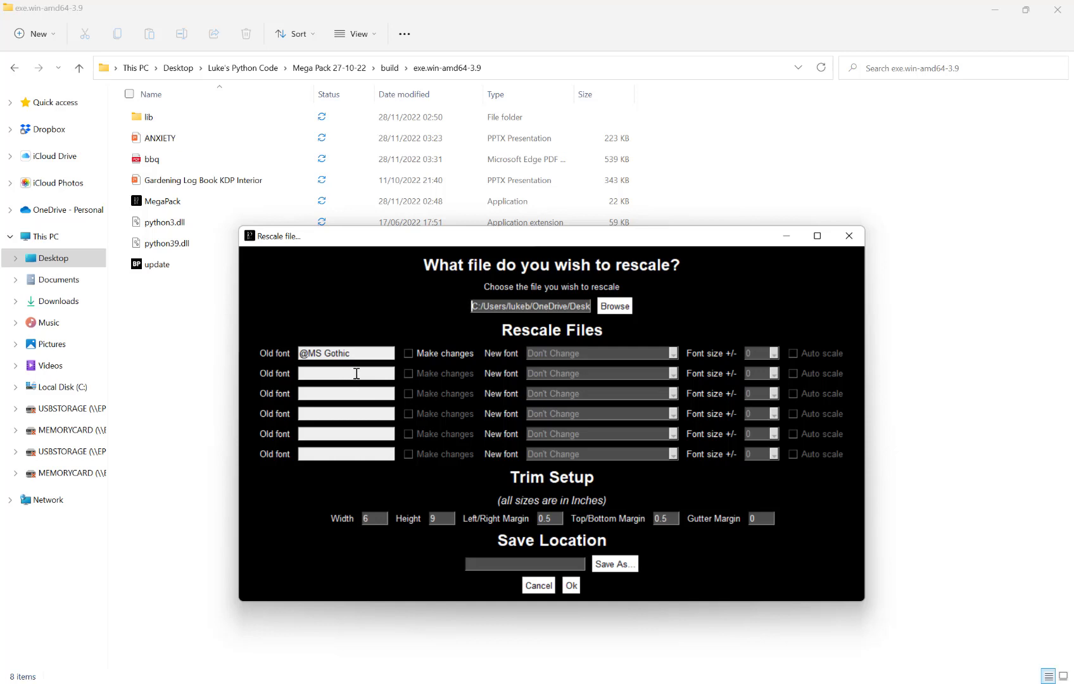
pyautogui.click(452, 354)
pyautogui.click(557, 359)
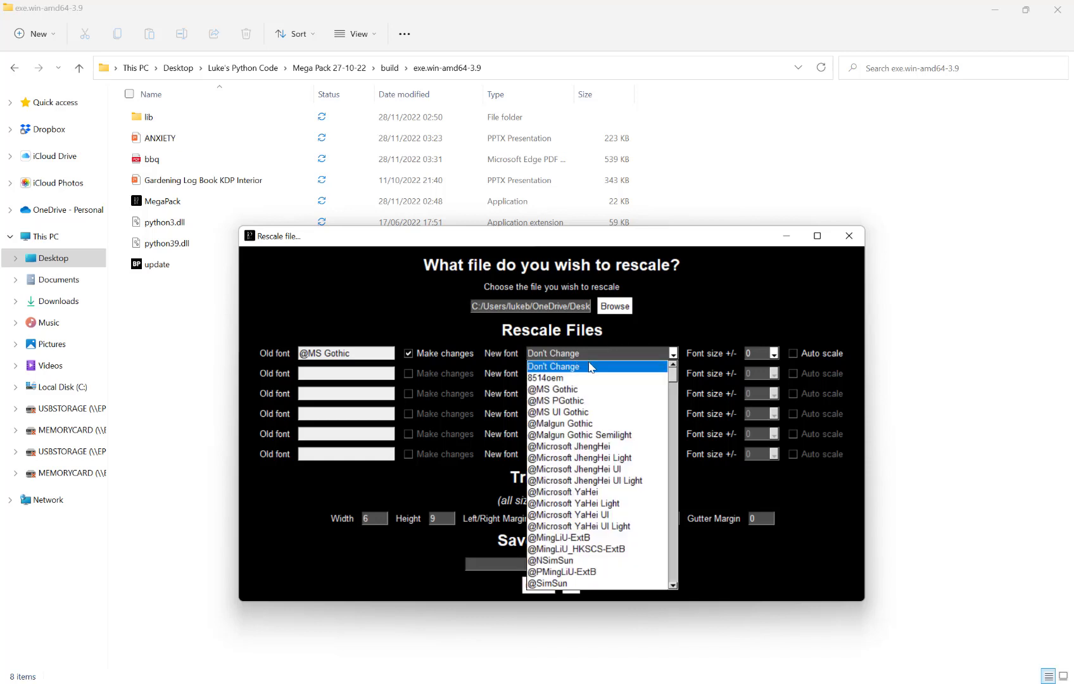
pyautogui.moveTo(673, 374); pyautogui.dragTo(676, 423)
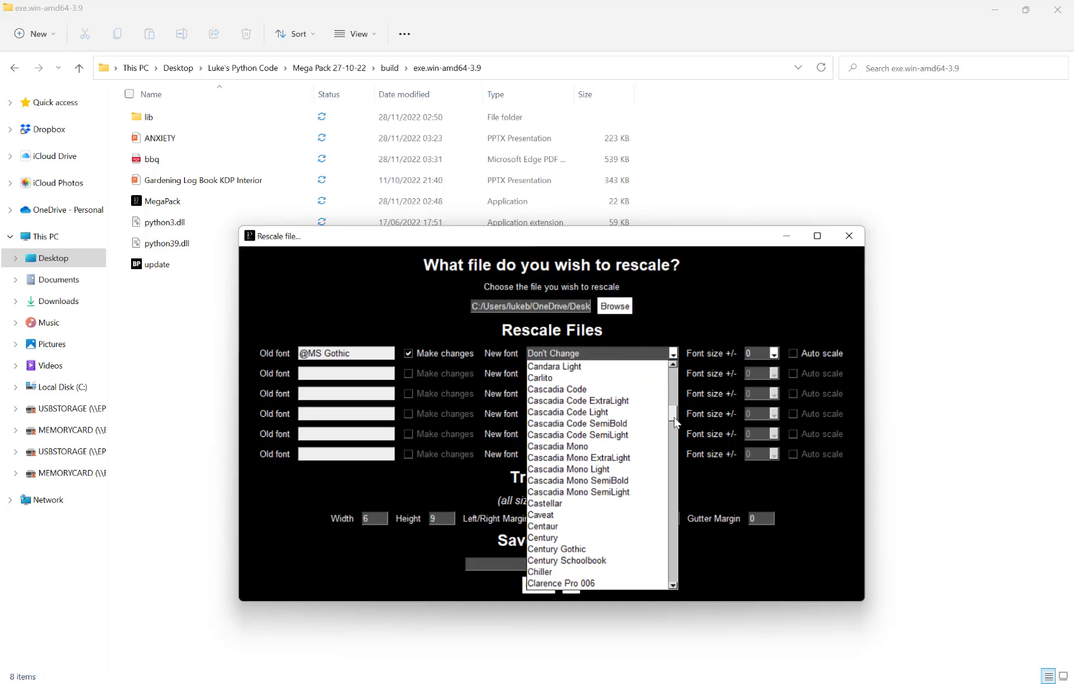
pyautogui.click(580, 549)
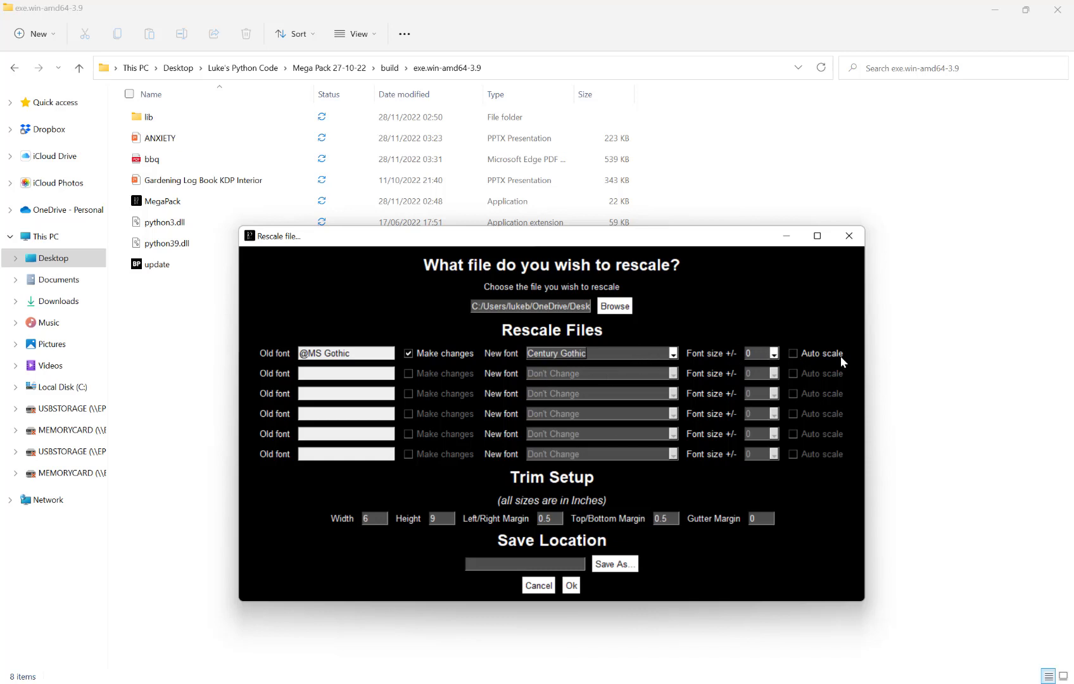
pyautogui.click(773, 354)
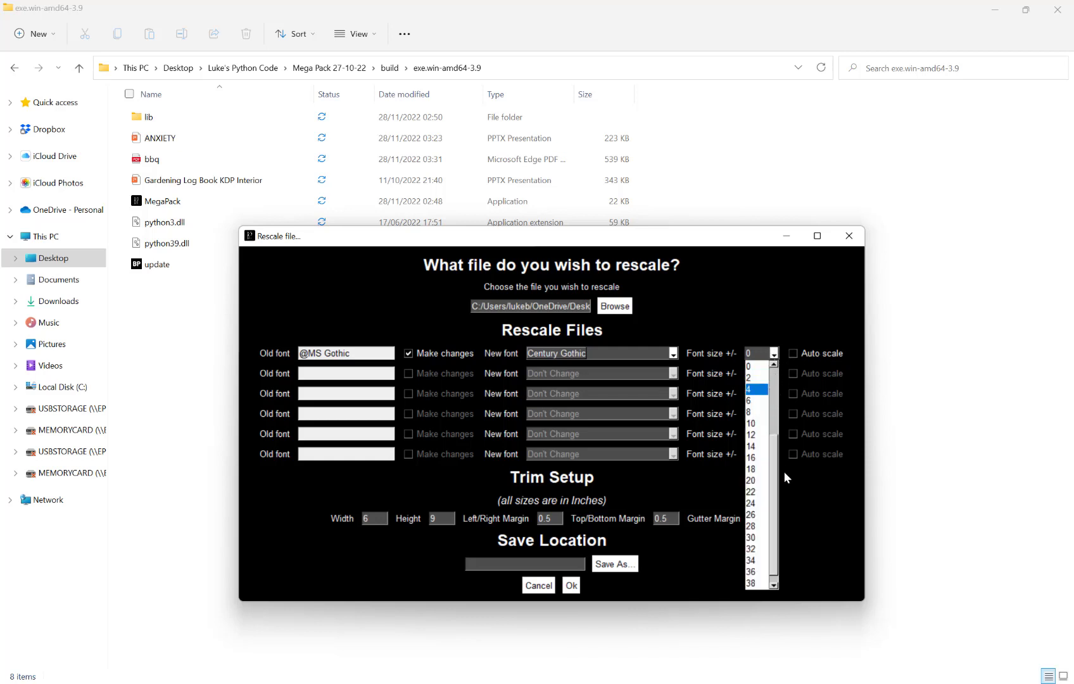
pyautogui.scroll(-1, 779, 482)
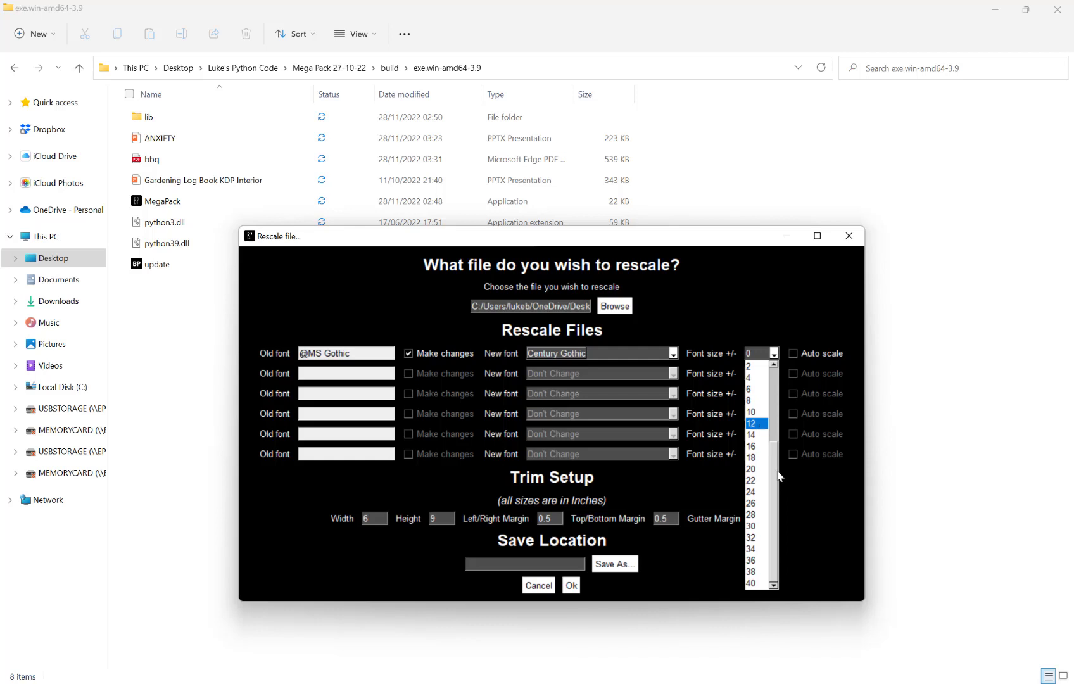
pyautogui.scroll(3, 771, 392)
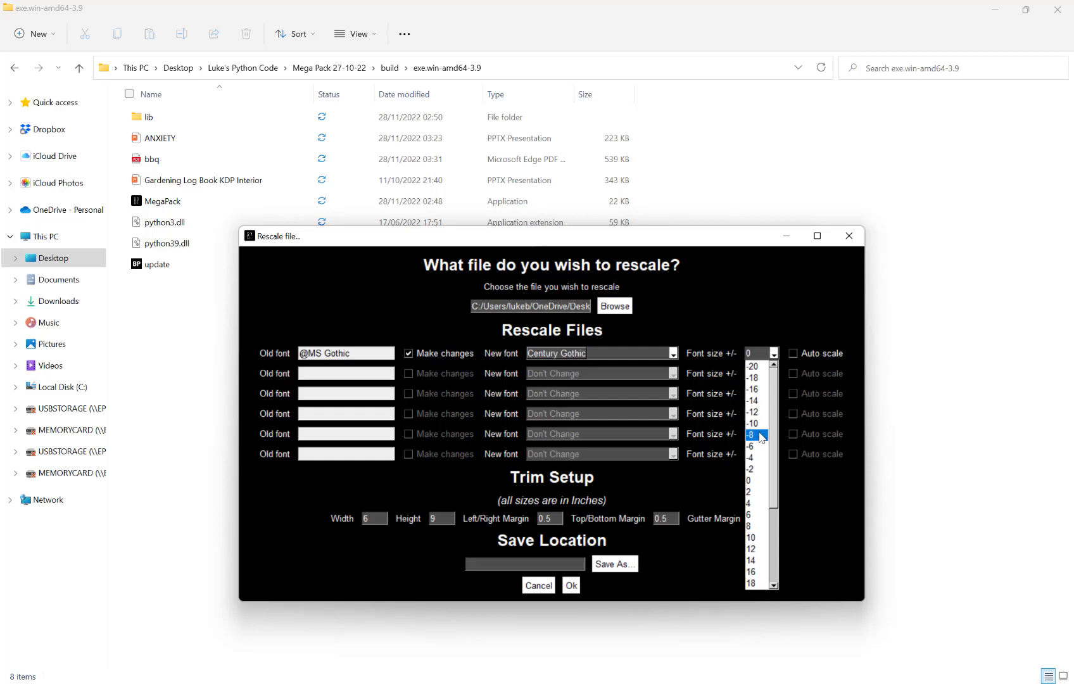
pyautogui.click(782, 319)
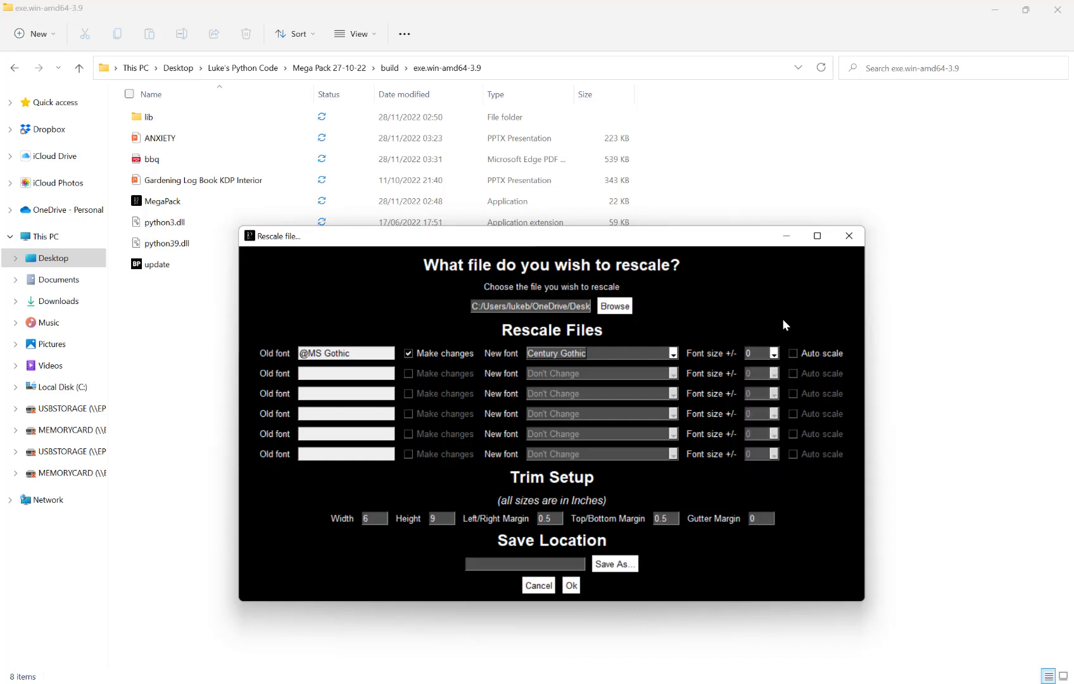
pyautogui.click(804, 354)
pyautogui.click(812, 353)
# Set the trim width to 8.25 inches and the trim height to 8.25 inches
pyautogui.moveTo(504, 245); pyautogui.dragTo(522, 227)
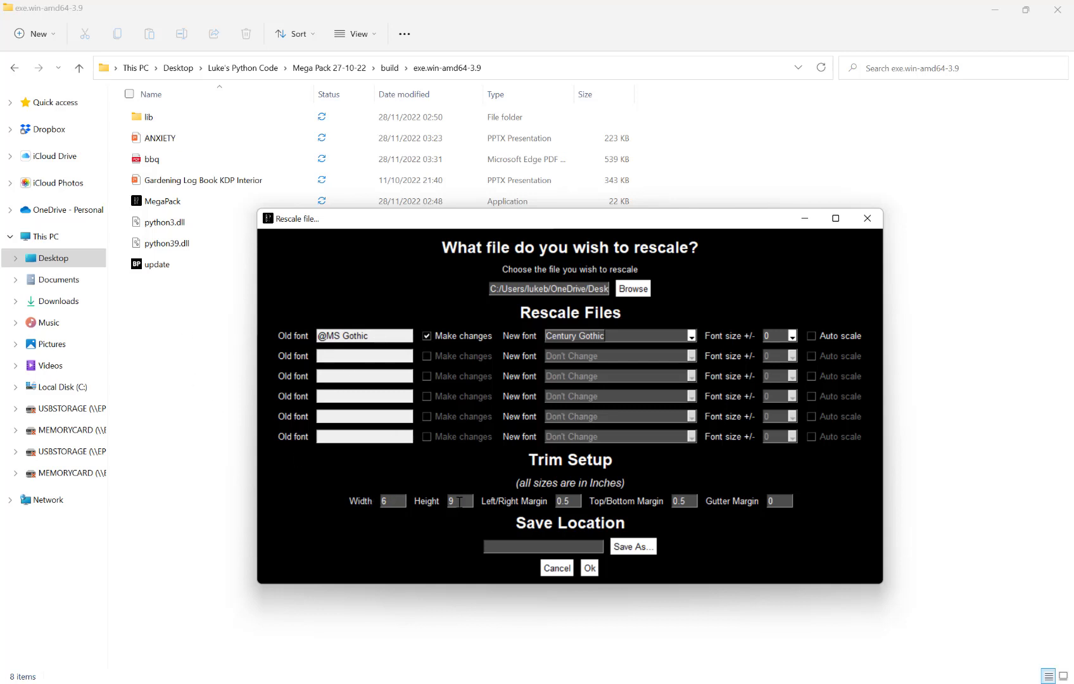
pyautogui.doubleClick(392, 502)
pyautogui.write('8.25')
pyautogui.doubleClick(461, 501)
pyautogui.write('8.25')
# Set the save location to a PowerPoint file named ANXIETY2 in the exe.win-amd64-3.9 folder
pyautogui.click(635, 547)
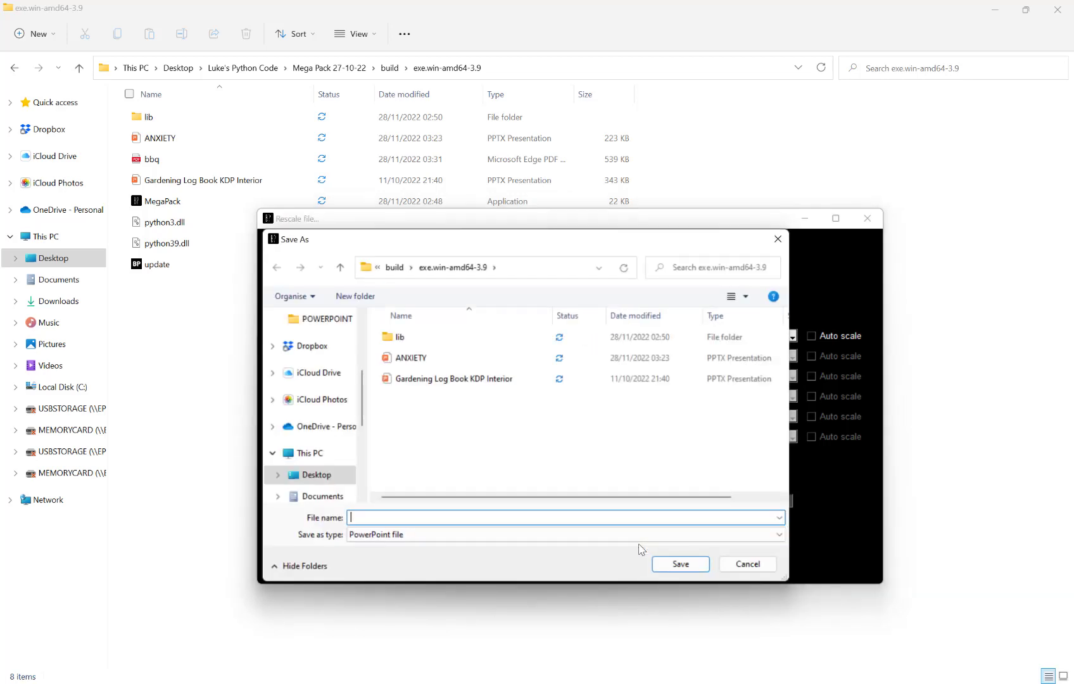
pyautogui.click(465, 534)
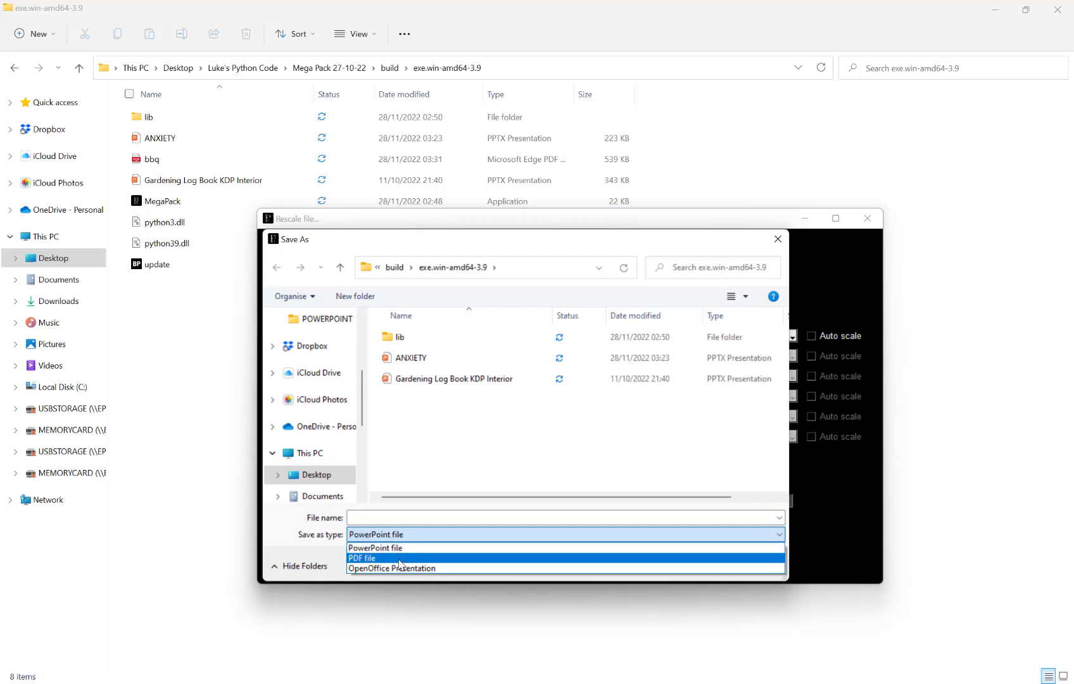
pyautogui.click(411, 517)
pyautogui.click(412, 517)
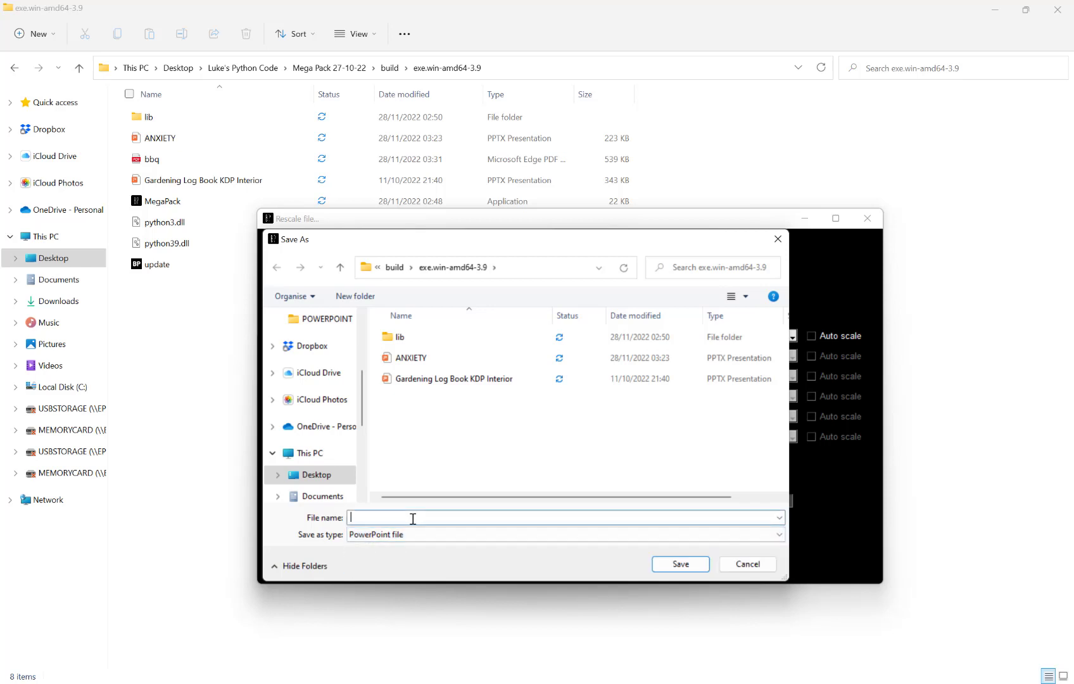
pyautogui.write('ANXIETY2')
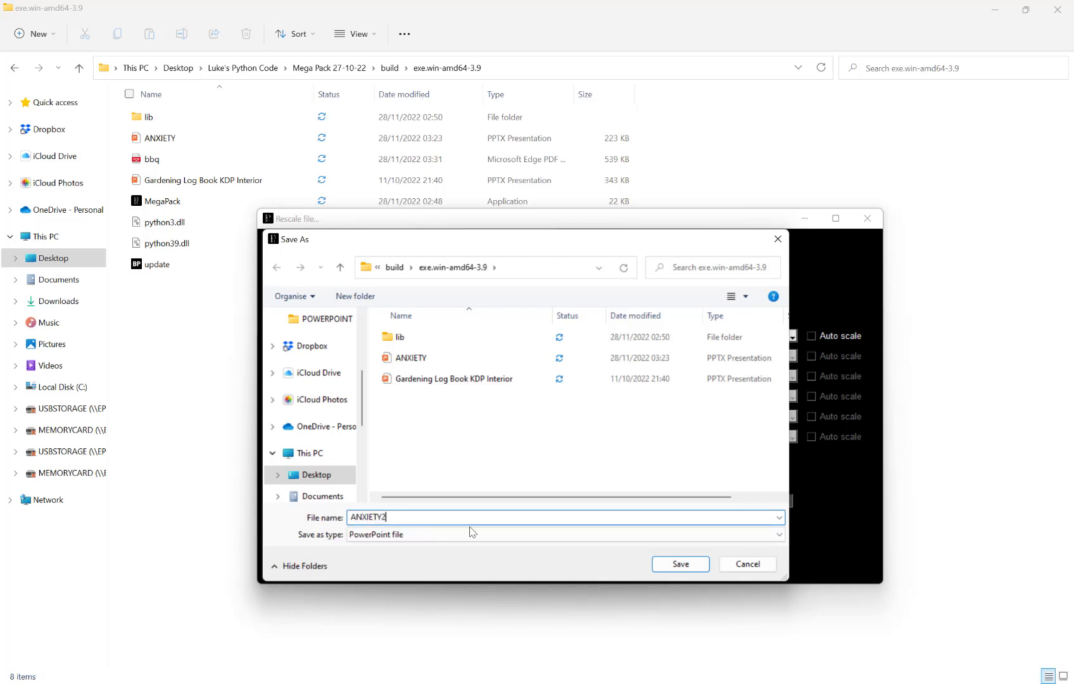
pyautogui.click(682, 563)
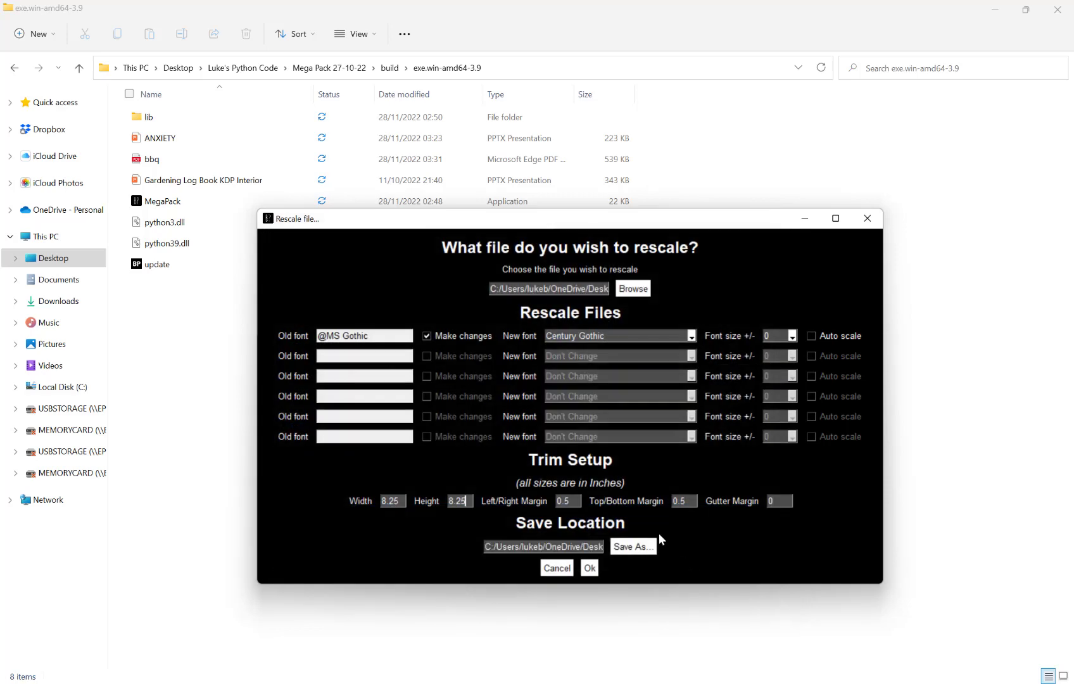
# Run the rescale, dismiss the completion message and return to the exe.win-amd64-3.9 folder window
pyautogui.click(591, 569)
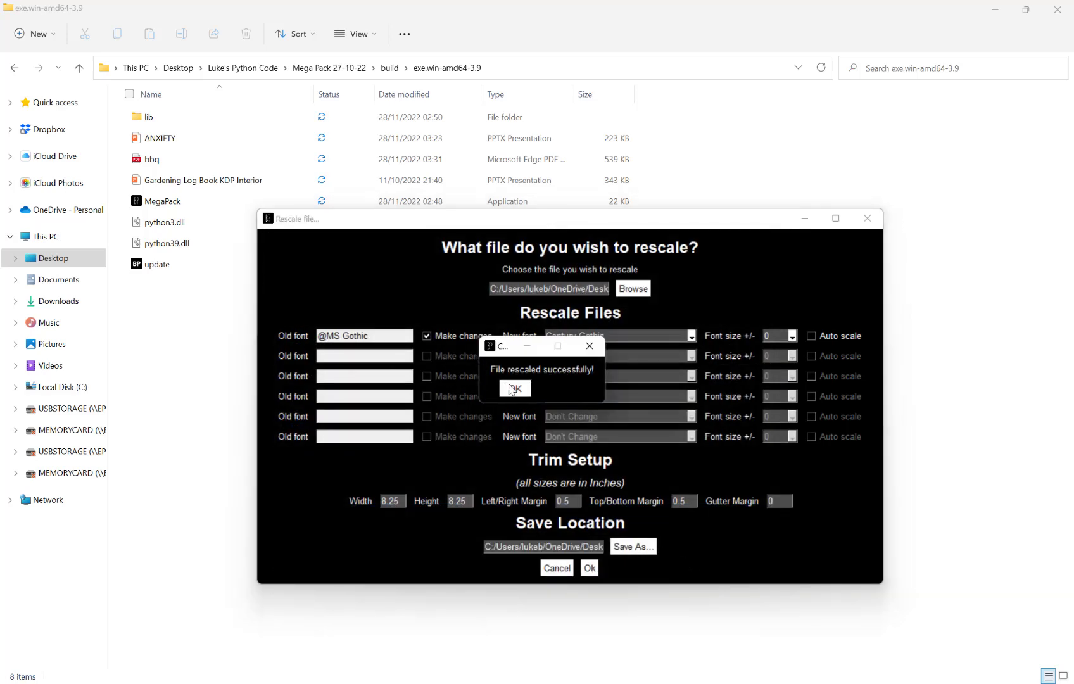
pyautogui.click(513, 387)
pyautogui.click(218, 336)
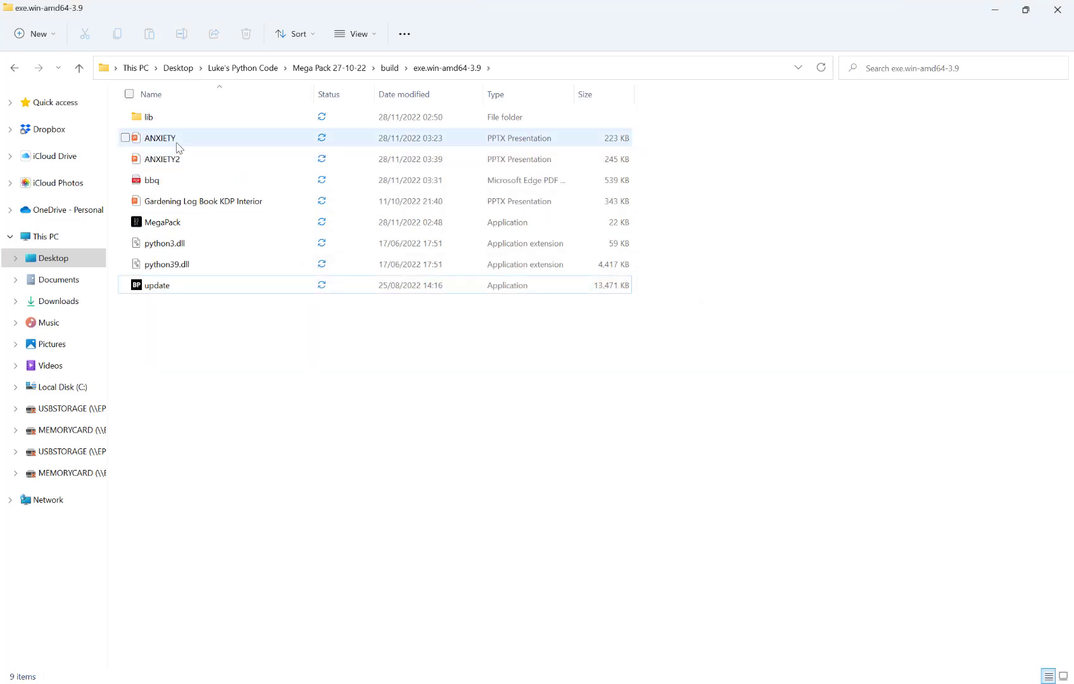
# Open the original ANXIETY presentation and the rescaled ANXIETY2 presentation from the folder
pyautogui.click(178, 147)
pyautogui.doubleClick(178, 147)
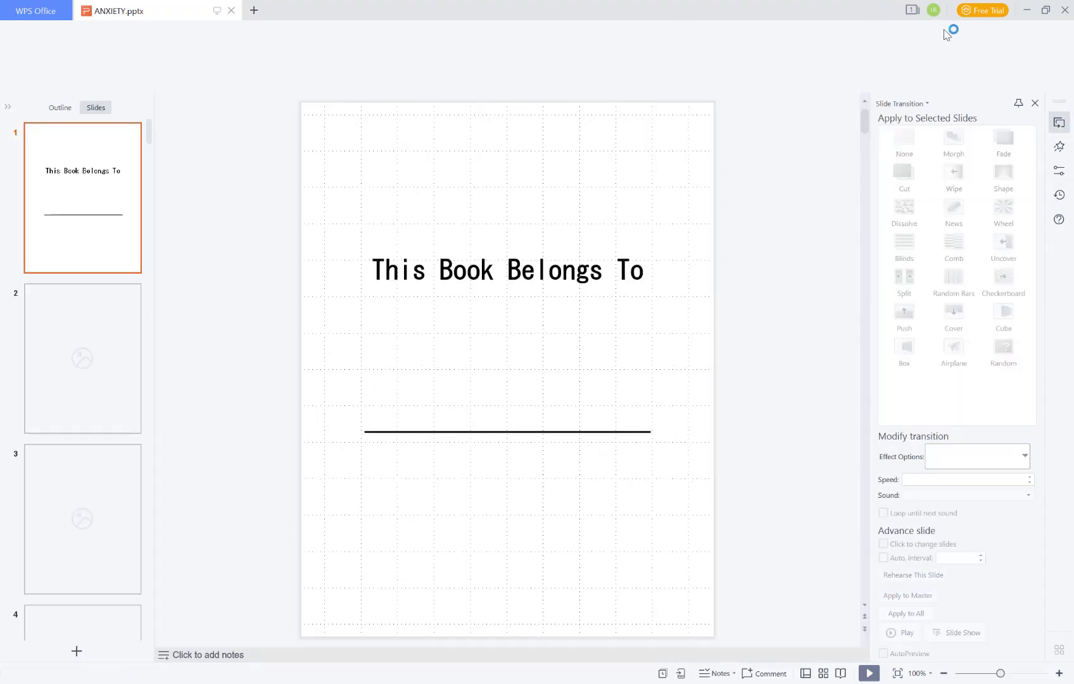
pyautogui.click(1026, 12)
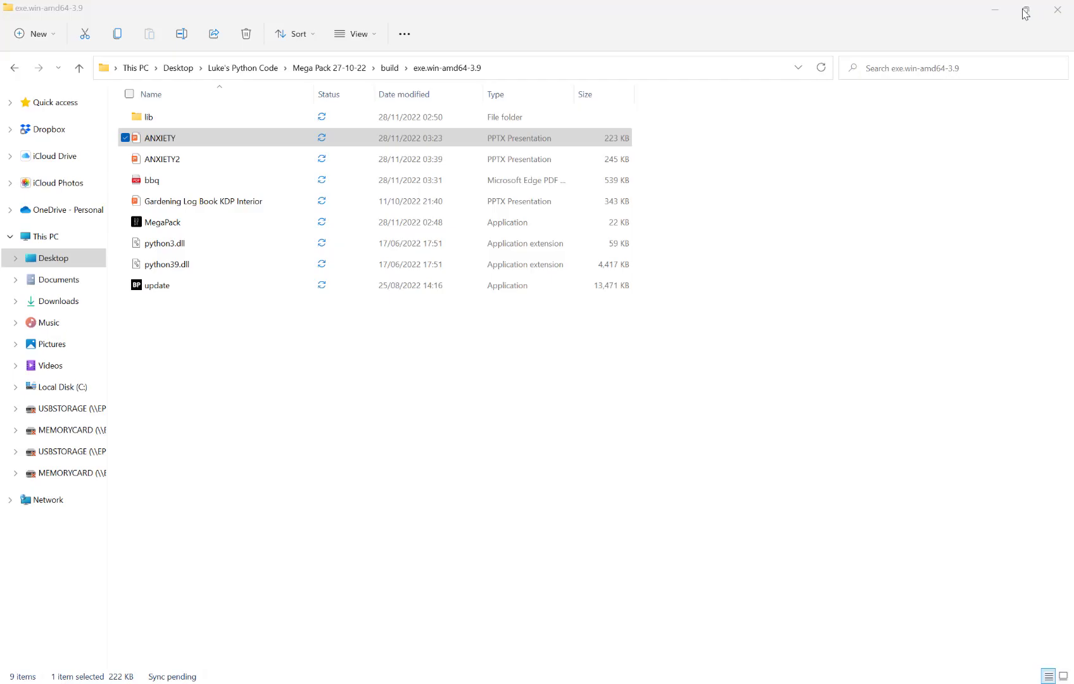
pyautogui.click(259, 158)
pyautogui.doubleClick(260, 158)
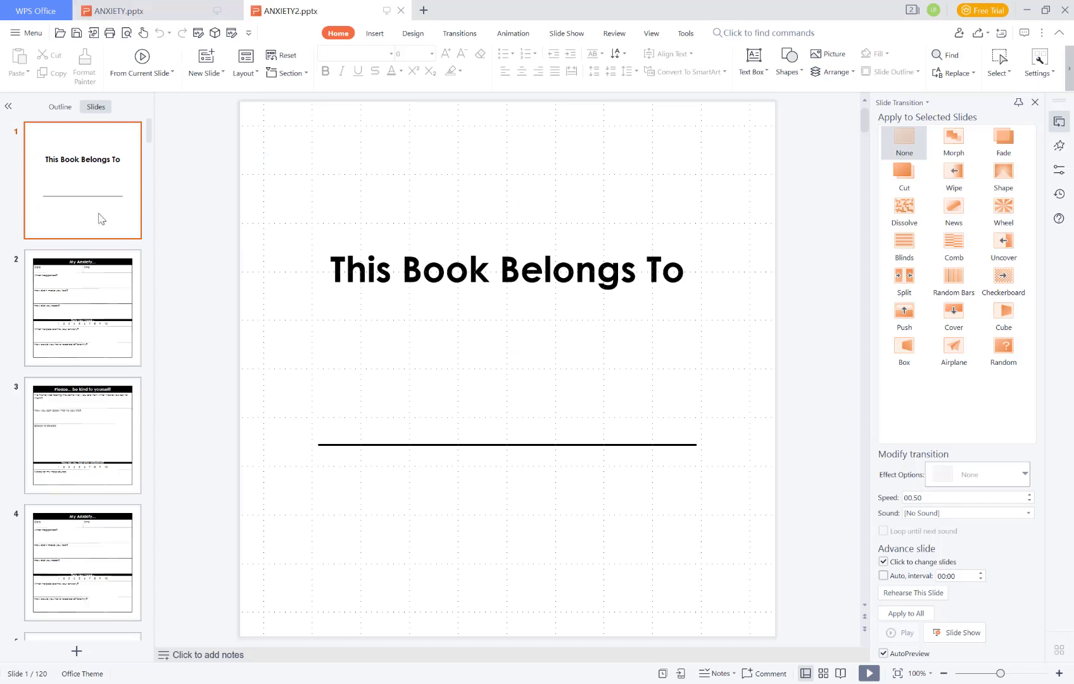
# Compare slide 2 in ANXIETY and ANXIETY2, and inspect the font of the rescaled Date and title text
pyautogui.click(90, 272)
pyautogui.click(186, 8)
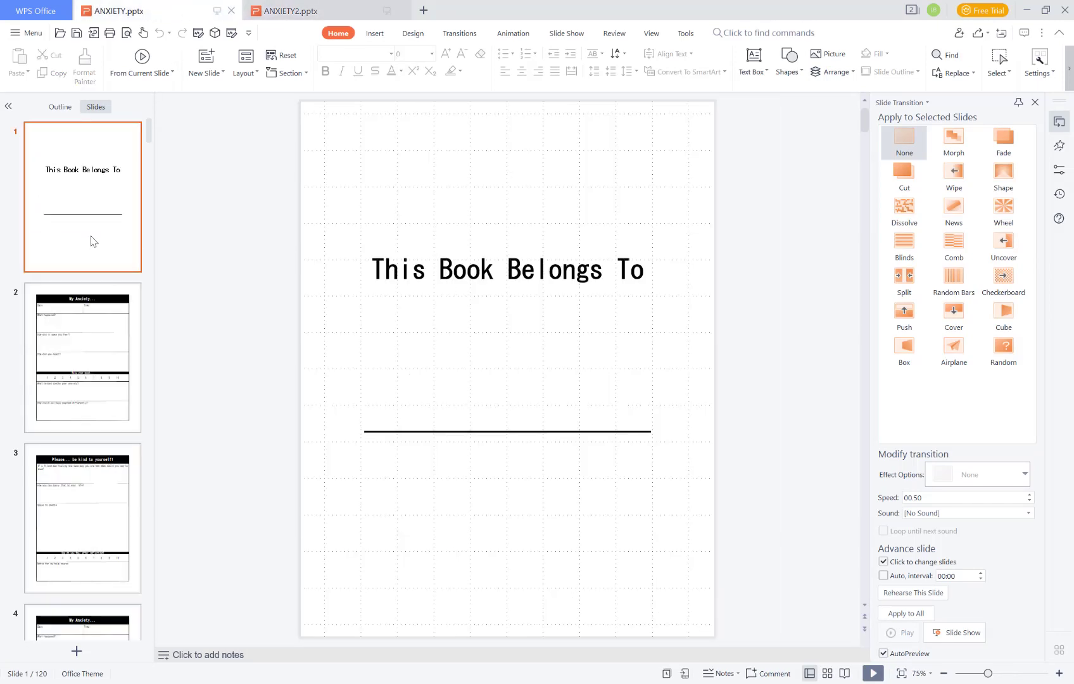
pyautogui.click(58, 364)
pyautogui.click(325, 13)
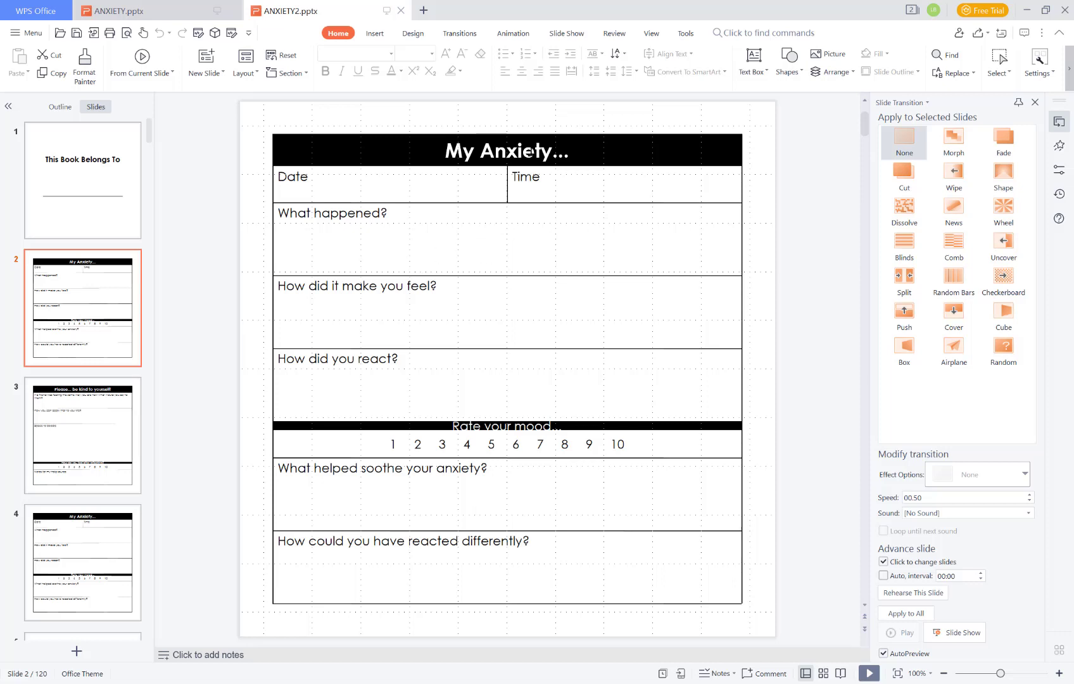
pyautogui.click(301, 181)
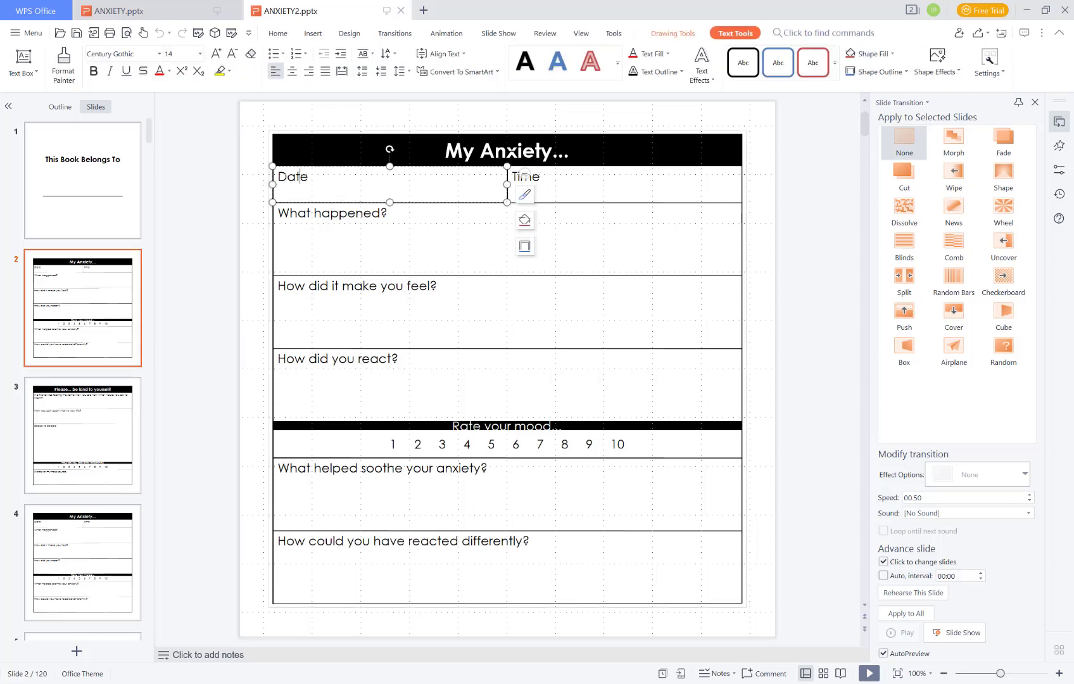
pyautogui.click(506, 152)
# Review further slides of ANXIETY and ANXIETY2 to check the rescaled layout, and close the presentation program
pyautogui.click(130, 7)
pyautogui.scroll(-10, 95, 342)
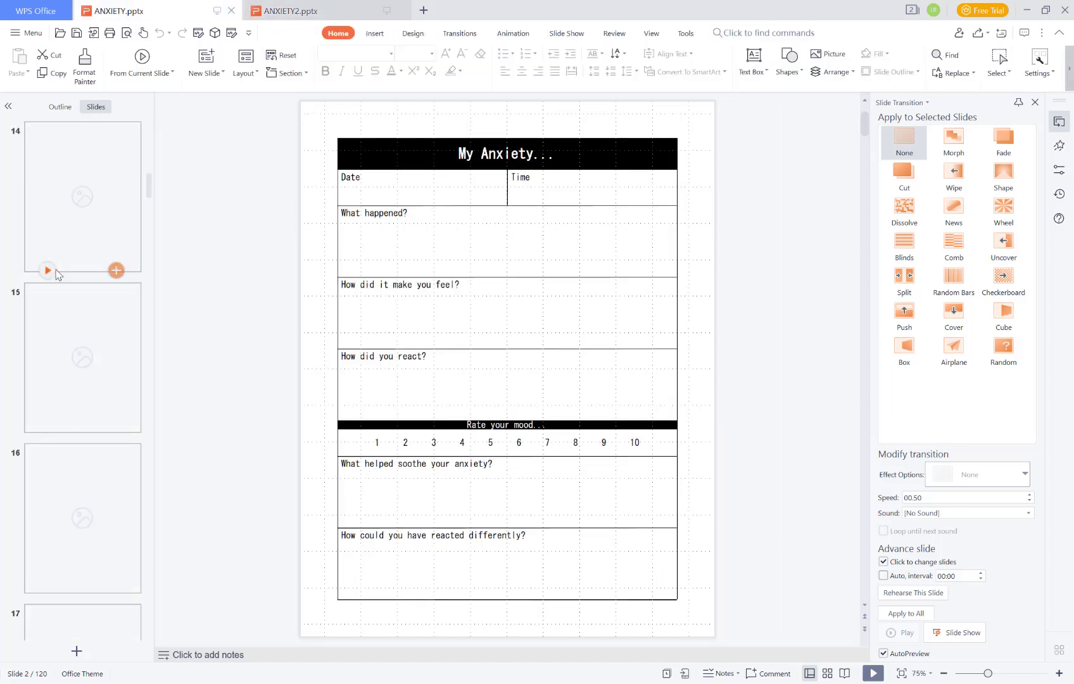
pyautogui.click(95, 342)
pyautogui.click(291, 11)
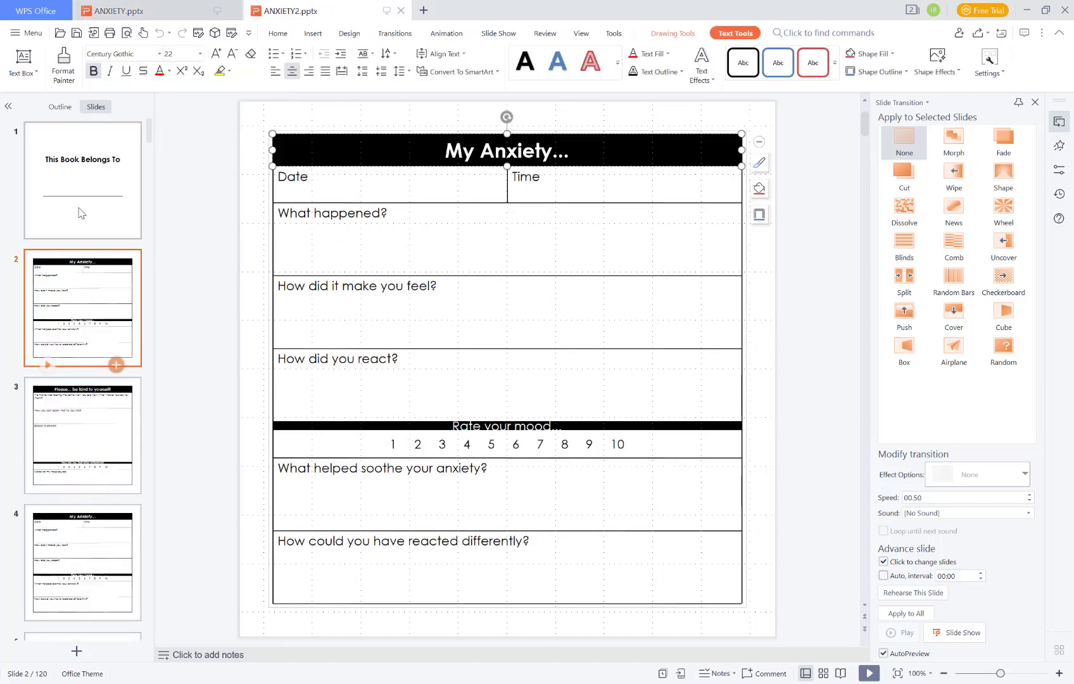
pyautogui.scroll(-2, 453, 293)
pyautogui.scroll(-7, 311, 283)
pyautogui.scroll(-5, 396, 311)
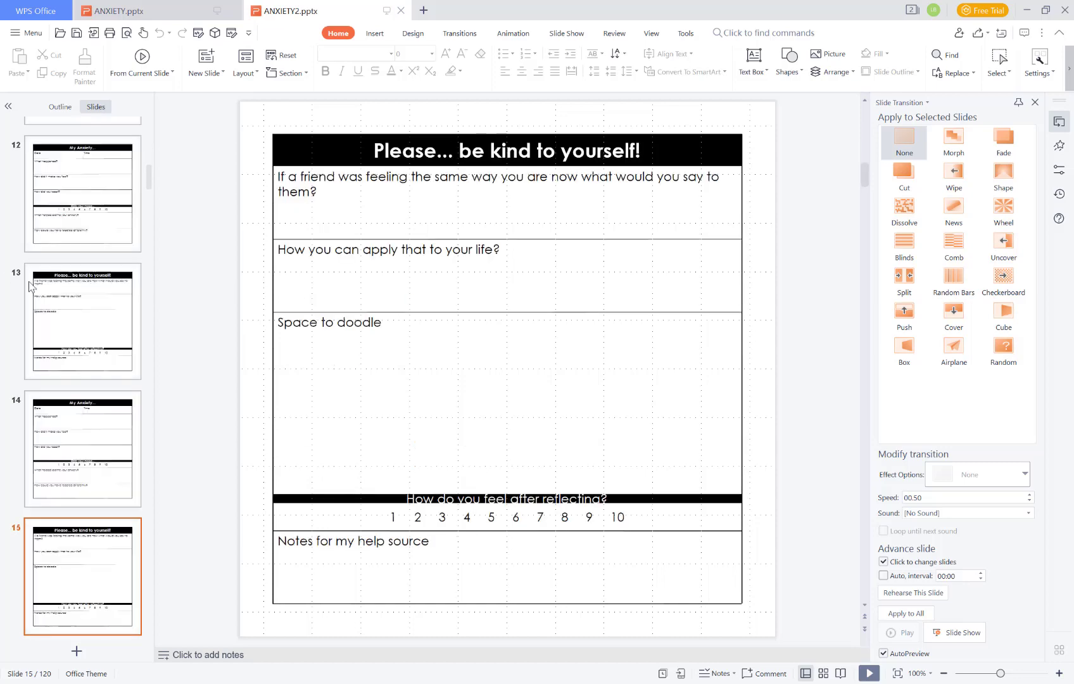
pyautogui.scroll(-5, 126, 297)
pyautogui.scroll(-6, 410, 290)
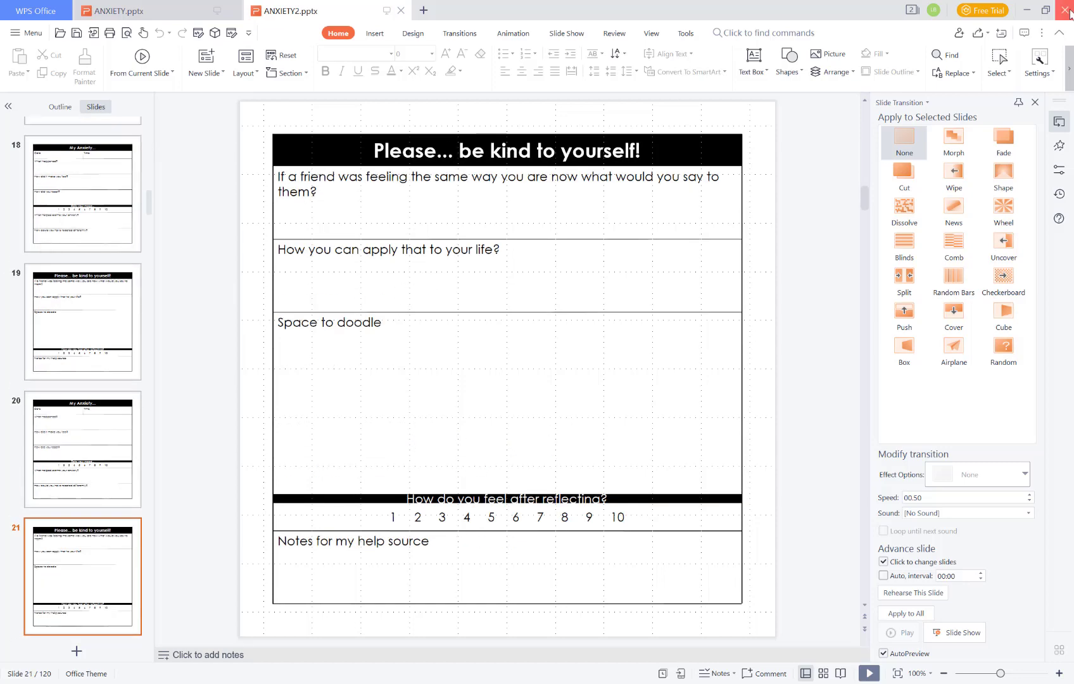
pyautogui.click(1070, 15)
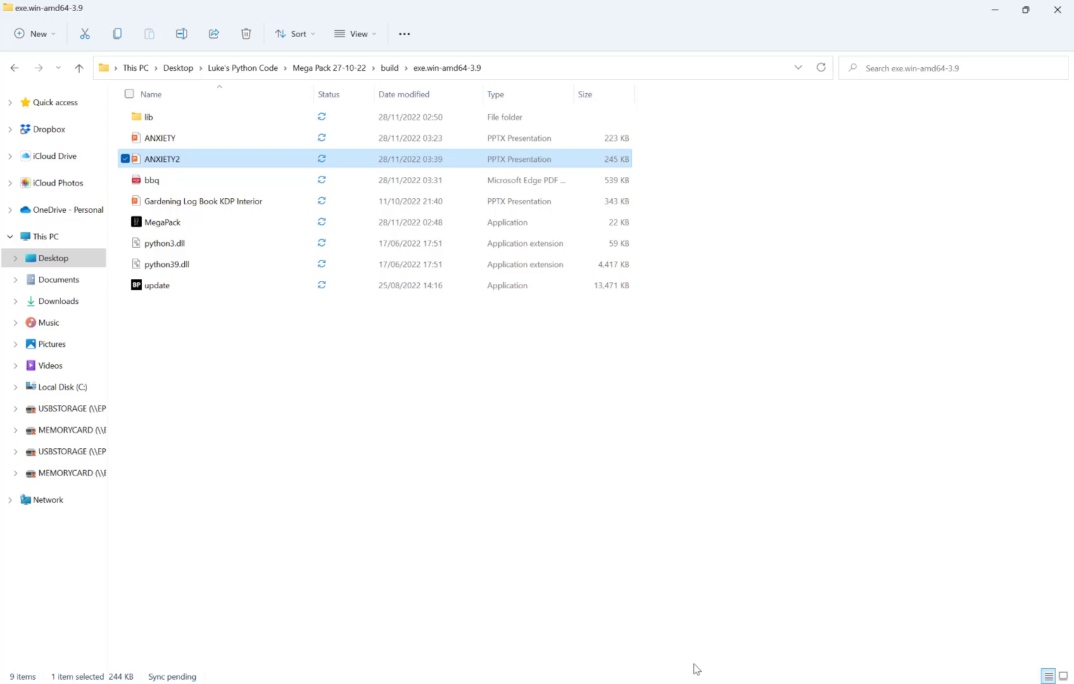
# Start another file rescale in the Mega Pack and load the Gardening Log Book KDP Interior presentation
pyautogui.moveTo(696, 670)
pyautogui.click(734, 654)
pyautogui.click(520, 451)
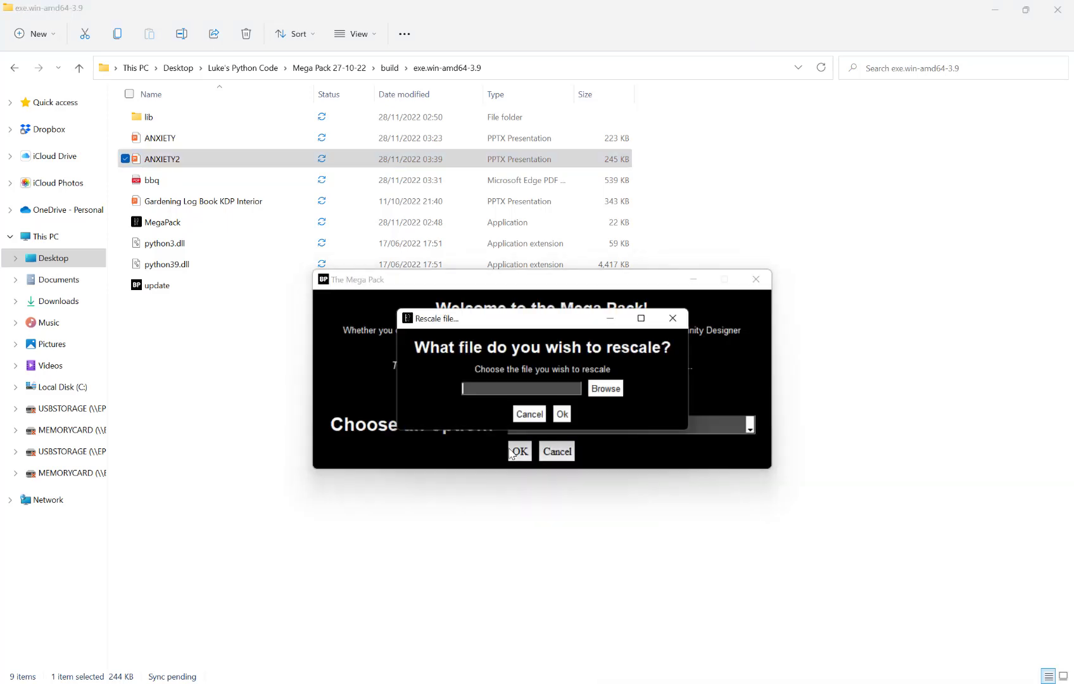
pyautogui.click(599, 390)
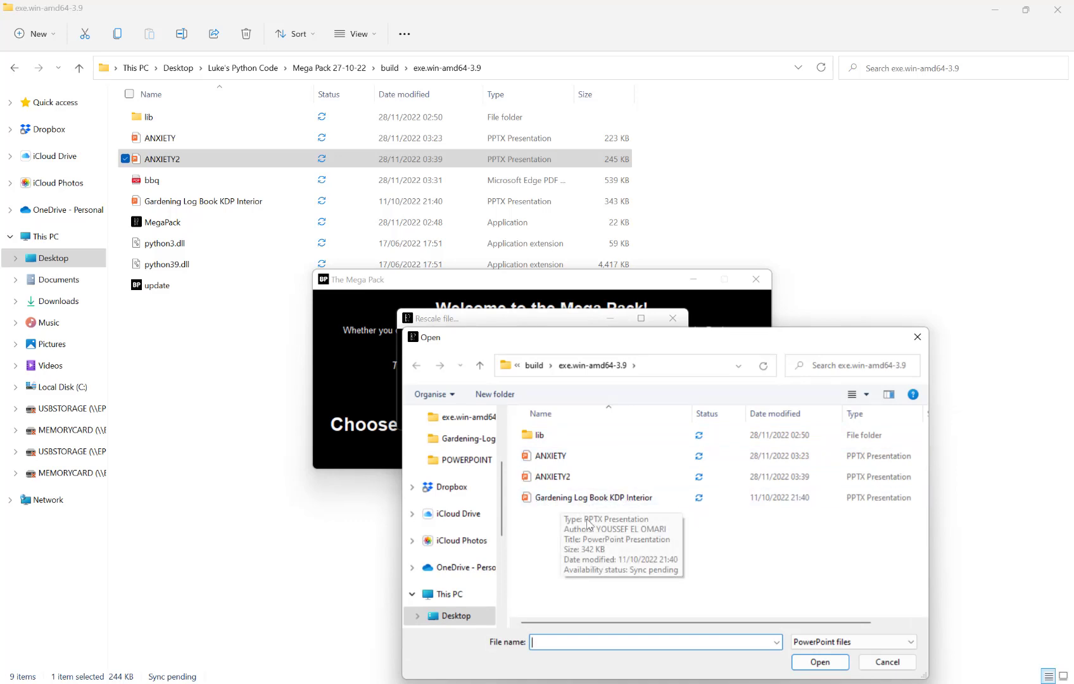
pyautogui.click(622, 500)
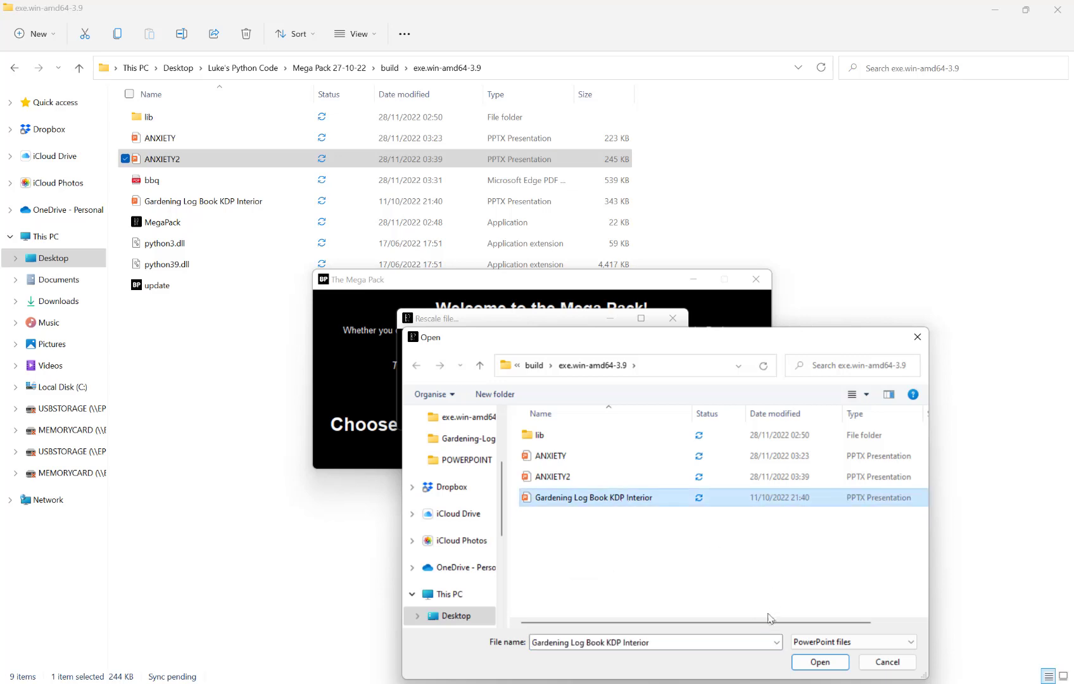
pyautogui.click(814, 665)
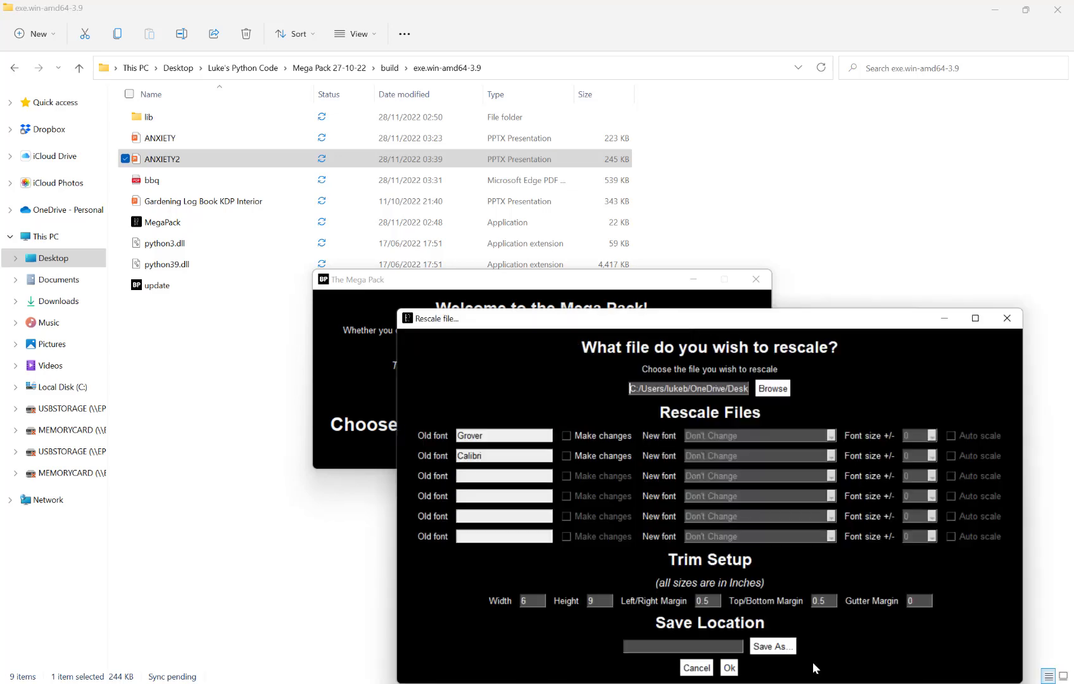
pyautogui.moveTo(584, 323); pyautogui.dragTo(506, 236)
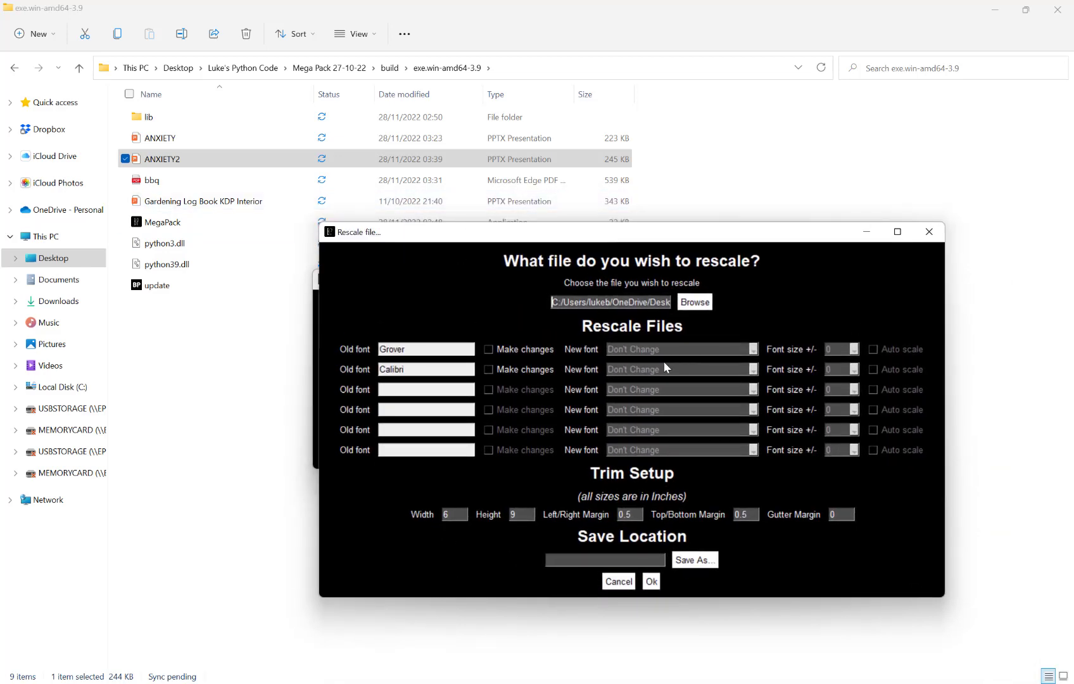
# Set the trim size to 8.5 inches wide by 11 inches high with a 0.5 inch gutter margin
pyautogui.moveTo(449, 514); pyautogui.dragTo(404, 511)
pyautogui.write('8.5')
pyautogui.press('Tab')
pyautogui.write('1')
pyautogui.write('1')
pyautogui.write('.5')
# Enable changes for the Grover and Calibri fonts, and choose Raleway Black as the replacement for Grover
pyautogui.click(532, 349)
pyautogui.click(529, 369)
pyautogui.click(640, 350)
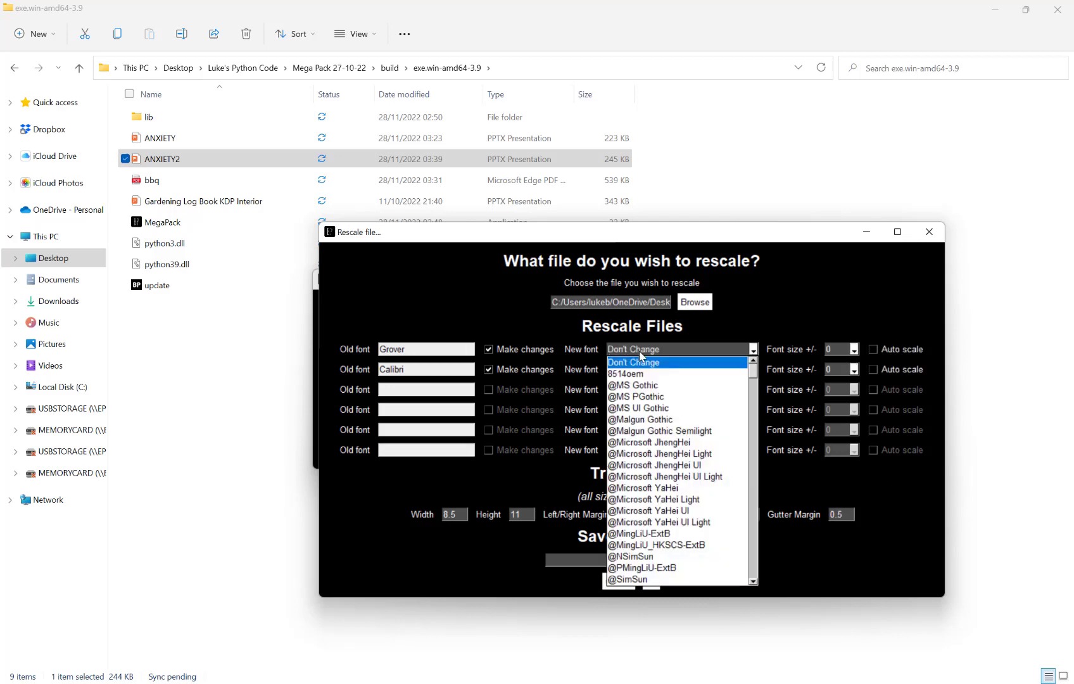
pyautogui.moveTo(753, 373); pyautogui.dragTo(750, 520)
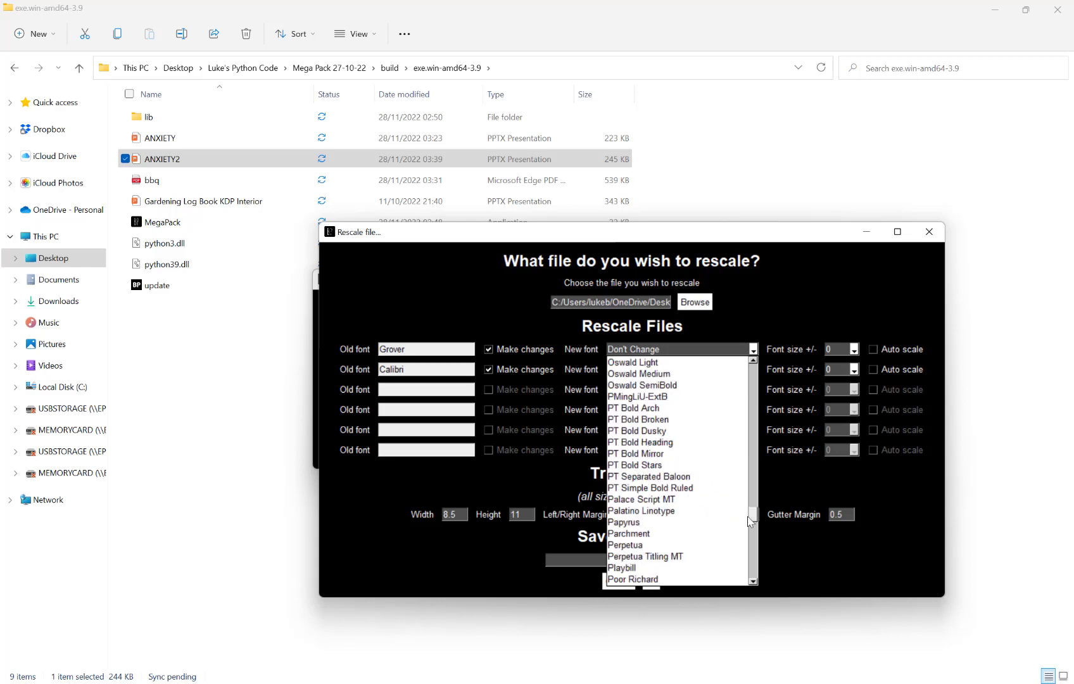
pyautogui.moveTo(749, 521); pyautogui.dragTo(750, 525)
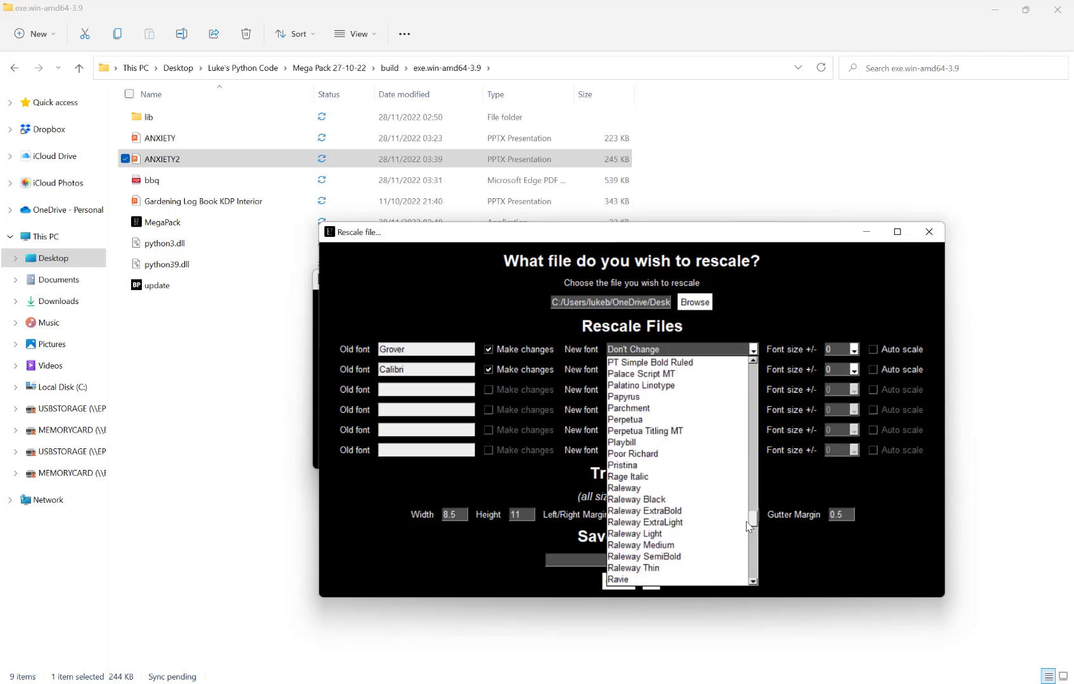
pyautogui.click(699, 500)
# Choose Malgun Gothic as the replacement for Calibri and turn on Auto scale for both fonts
pyautogui.click(644, 374)
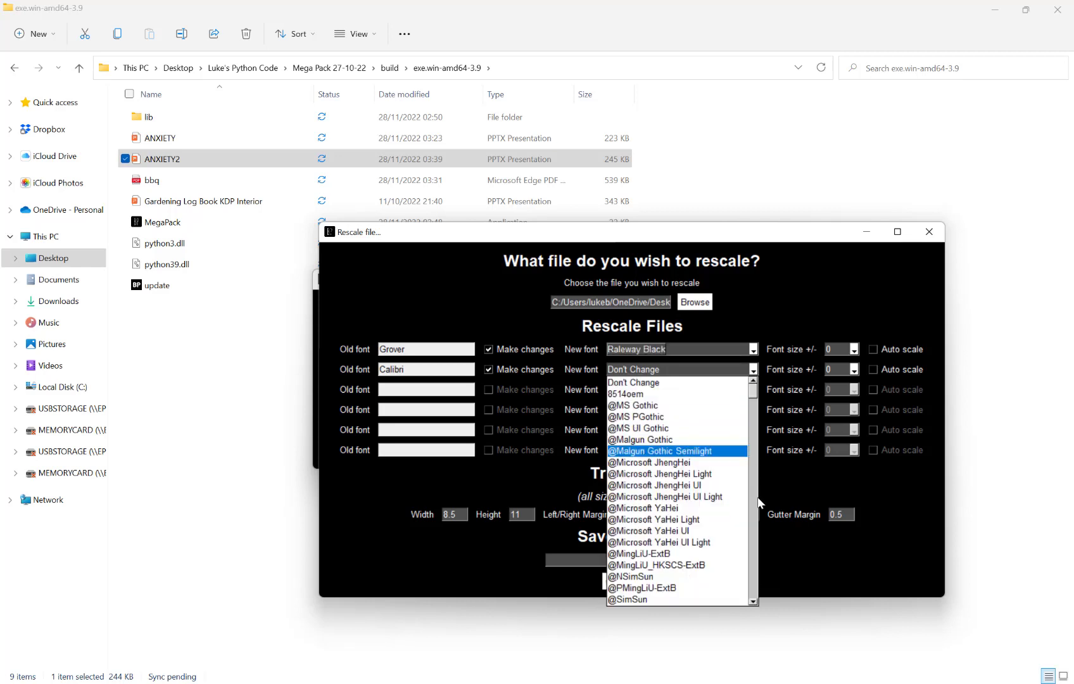
pyautogui.scroll(-6, 753, 499)
pyautogui.scroll(-10, 753, 499)
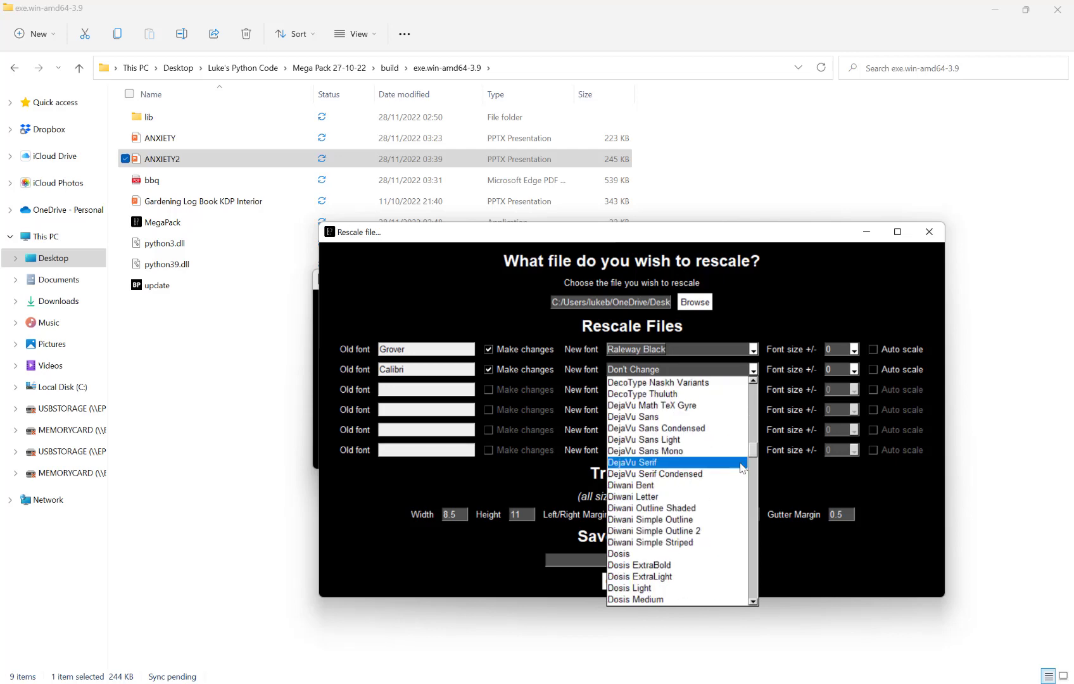
pyautogui.moveTo(751, 457); pyautogui.dragTo(753, 499)
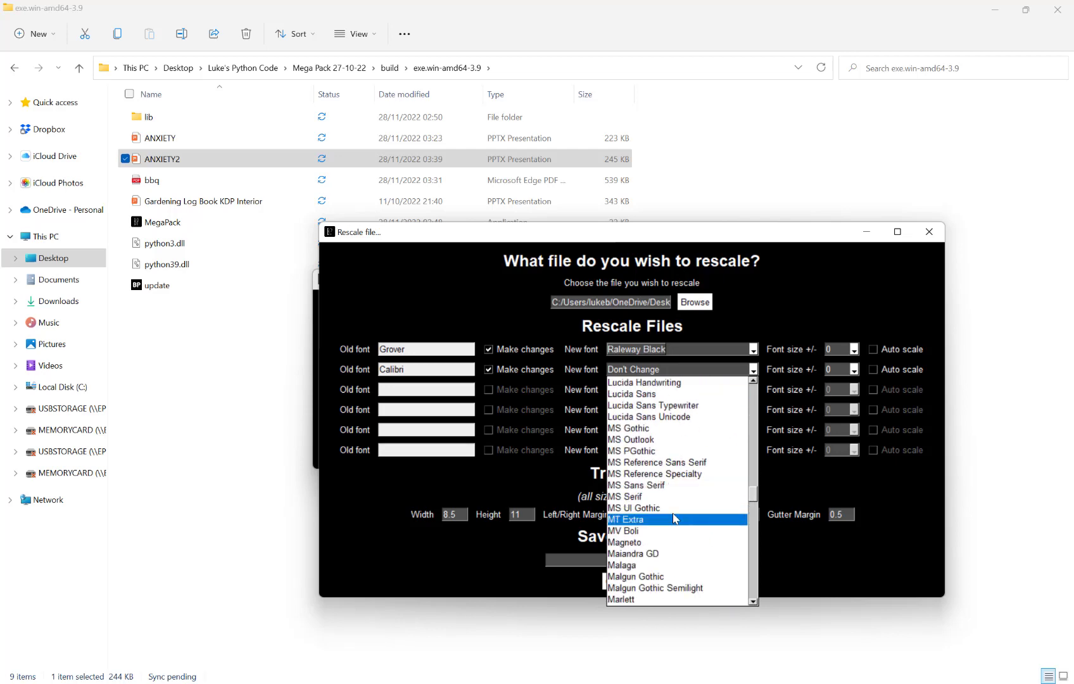
pyautogui.scroll(-5, 672, 500)
pyautogui.scroll(4, 676, 477)
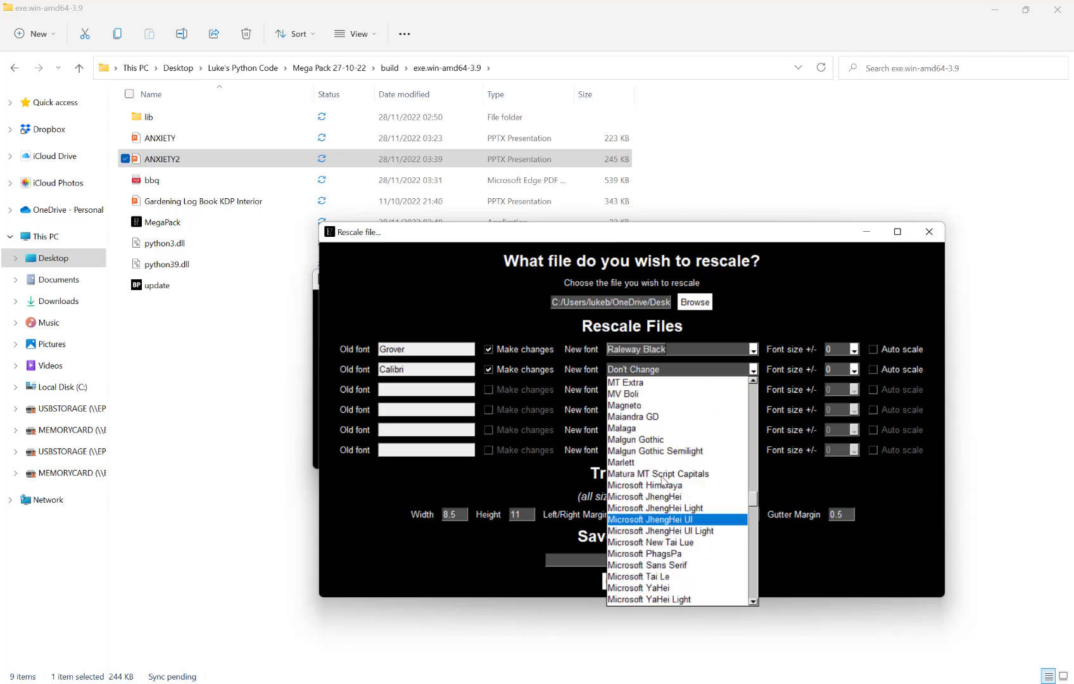
pyautogui.click(665, 532)
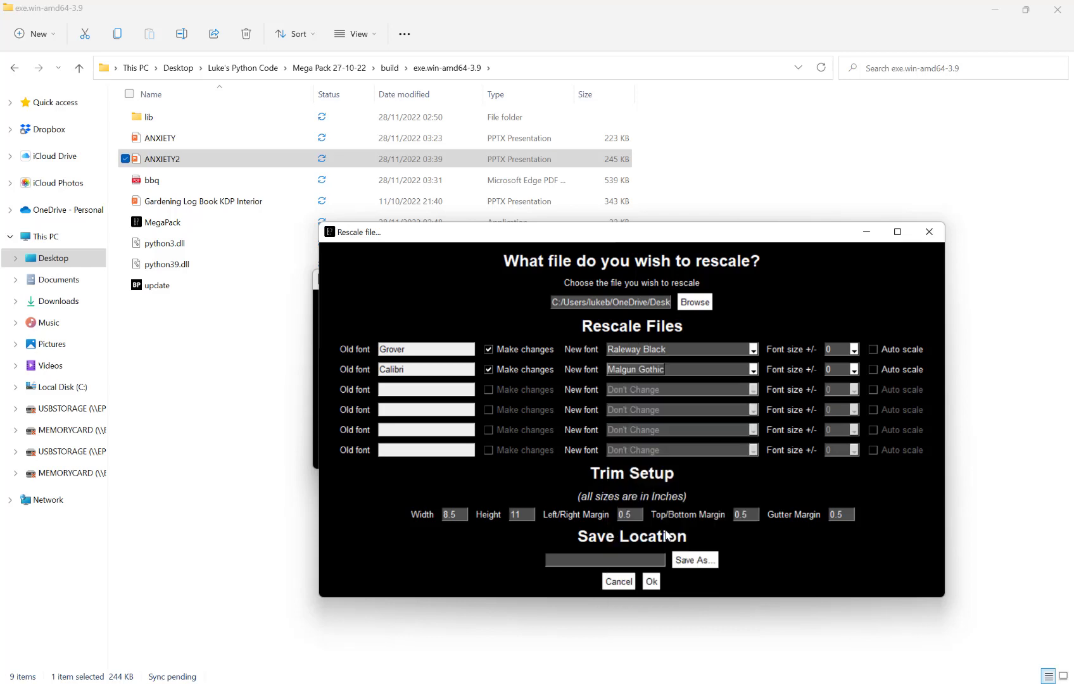
pyautogui.click(896, 349)
pyautogui.click(889, 370)
# Set the output file to garden2 in the exe.win-amd64-3.9 folder, run the rescale and dismiss the completion message
pyautogui.click(694, 559)
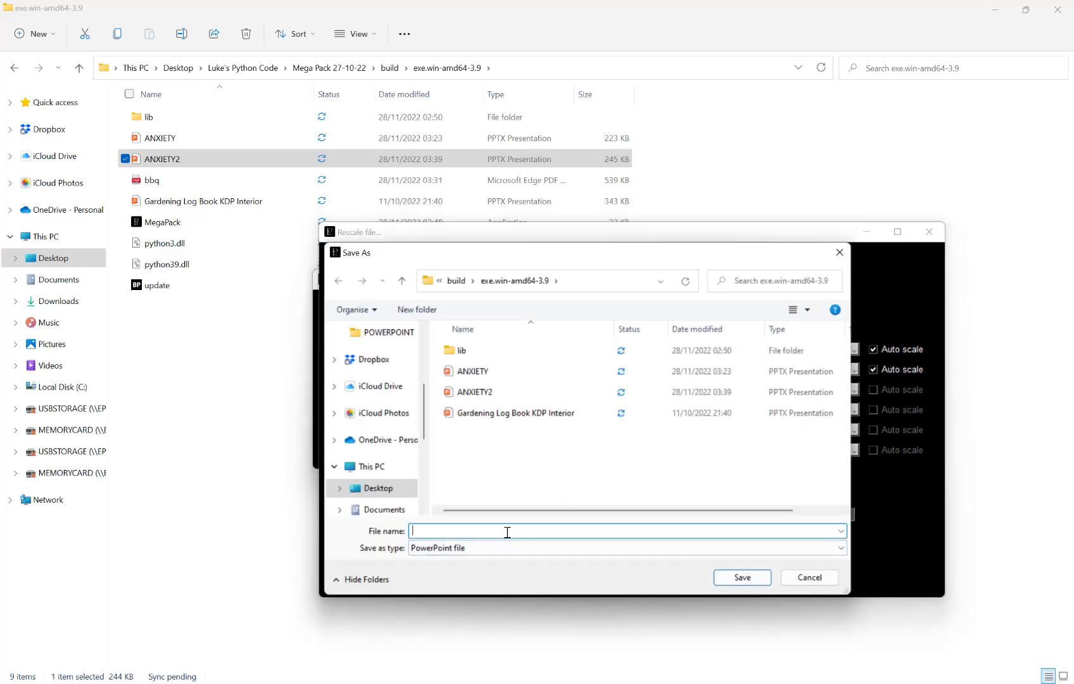
pyautogui.write('garden')
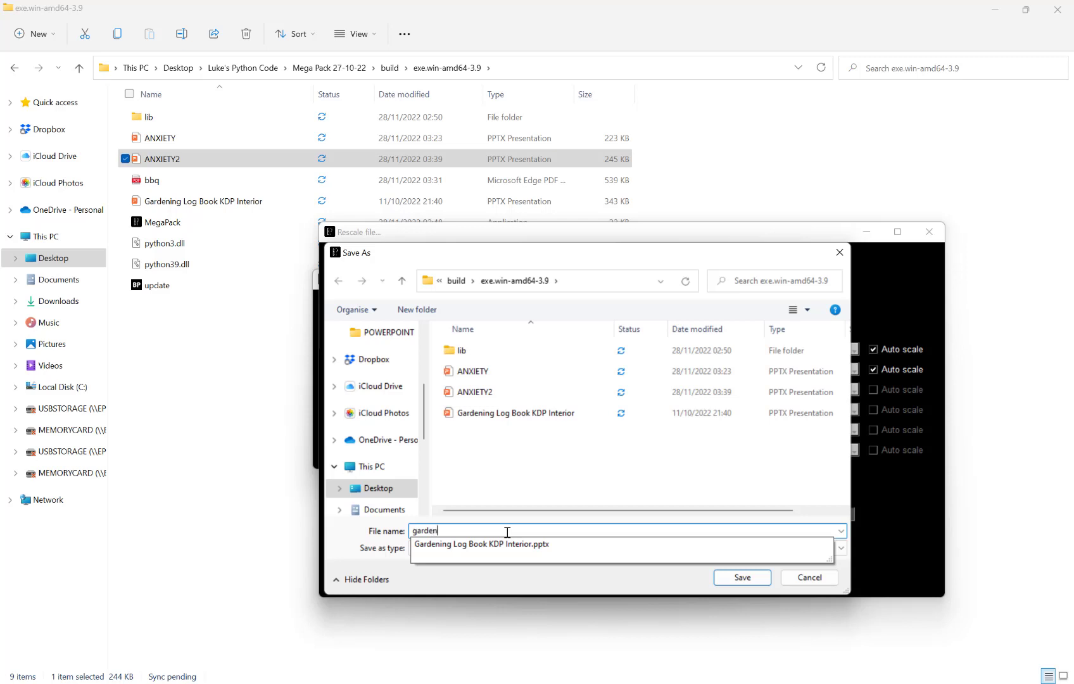
pyautogui.write('2')
pyautogui.click(734, 577)
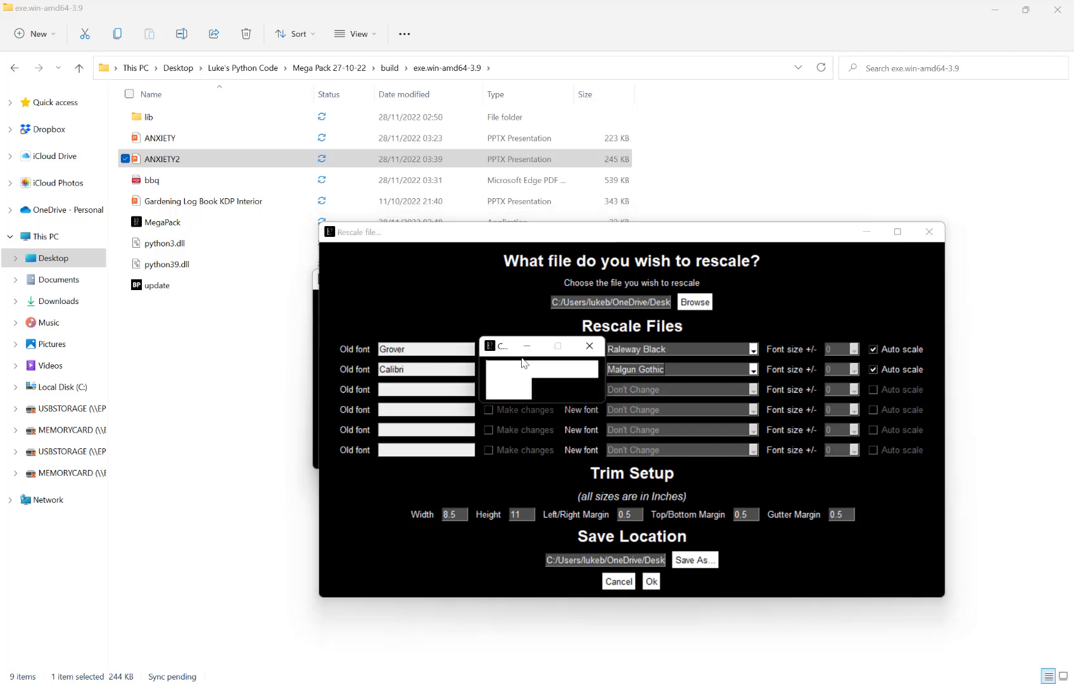
pyautogui.click(512, 388)
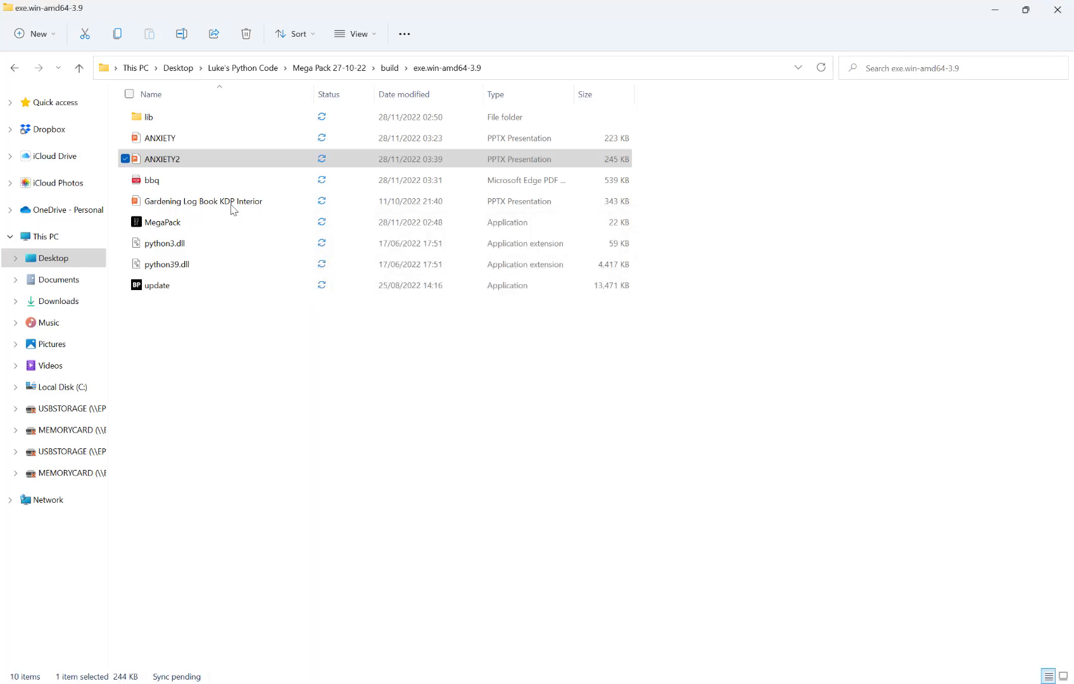
# Open the original Gardening Log Book KDP Interior, view its first two slides and return to the folder window
pyautogui.click(217, 232)
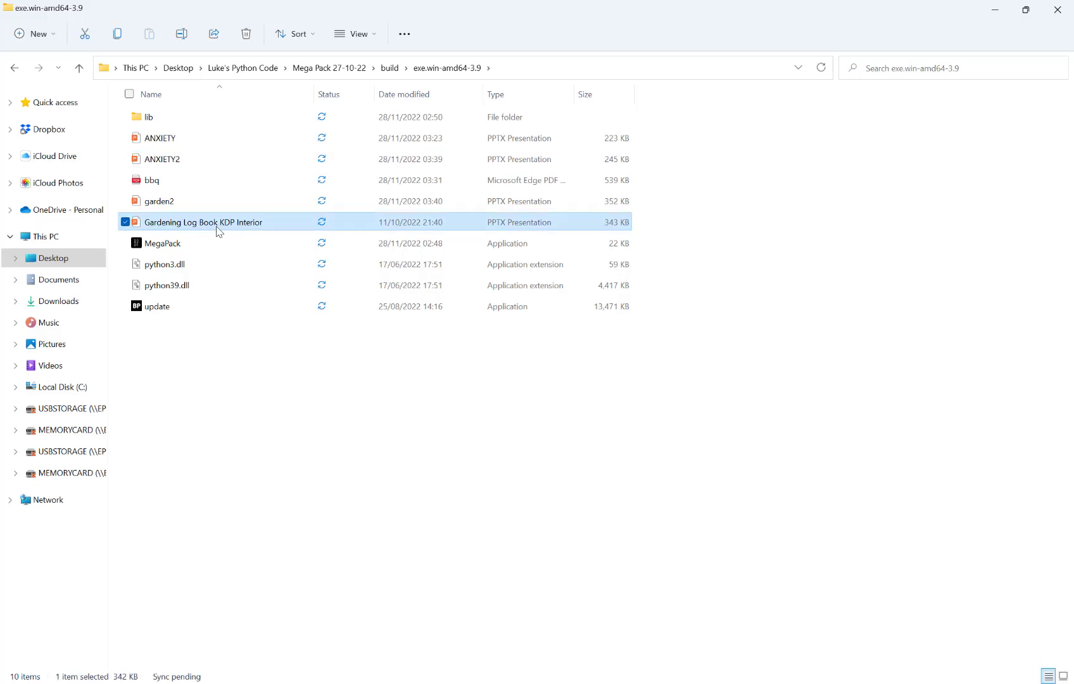
pyautogui.doubleClick(217, 231)
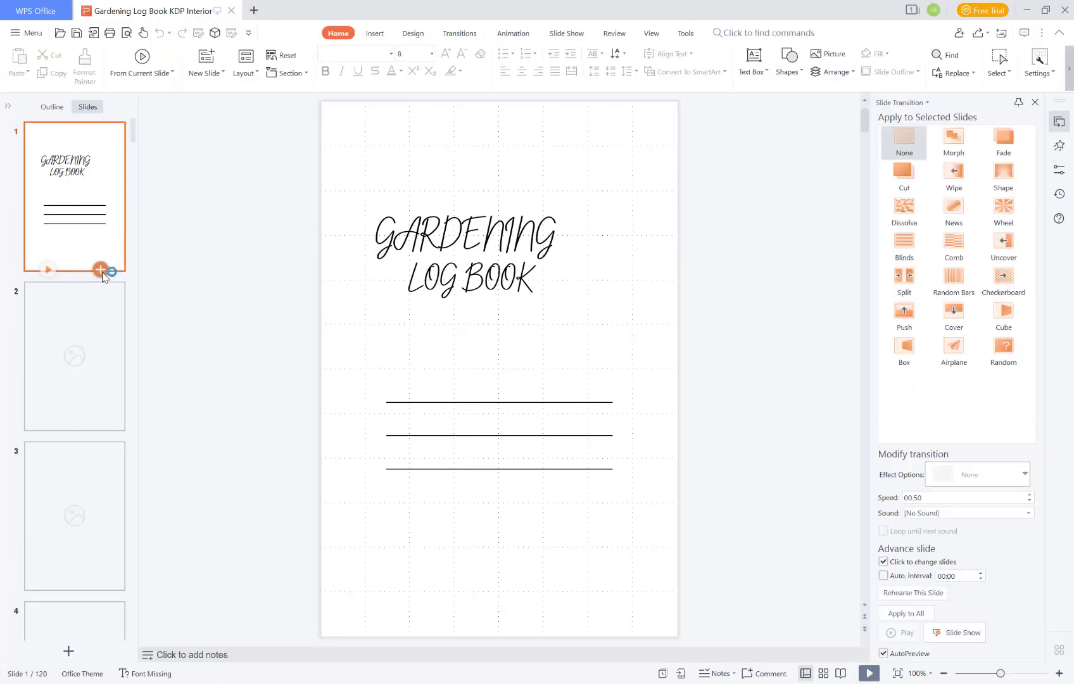
pyautogui.click(57, 343)
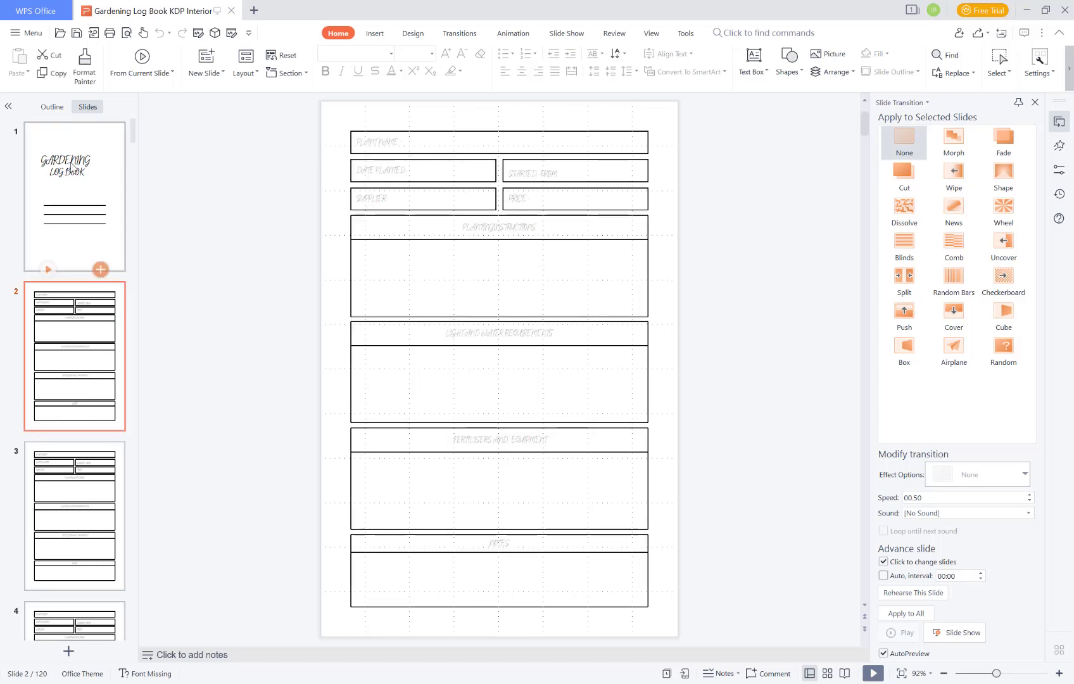
pyautogui.click(70, 166)
pyautogui.click(1026, 10)
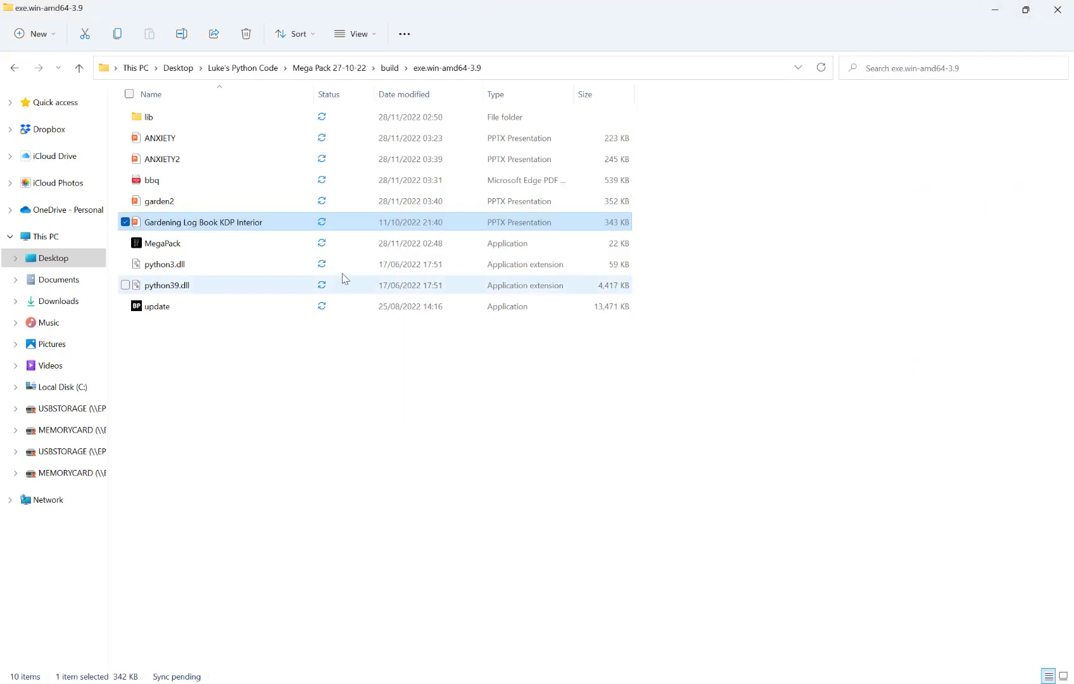
# Open the rescaled garden2 presentation and examine the layout of slides 1 to 3
pyautogui.click(271, 201)
pyautogui.doubleClick(271, 201)
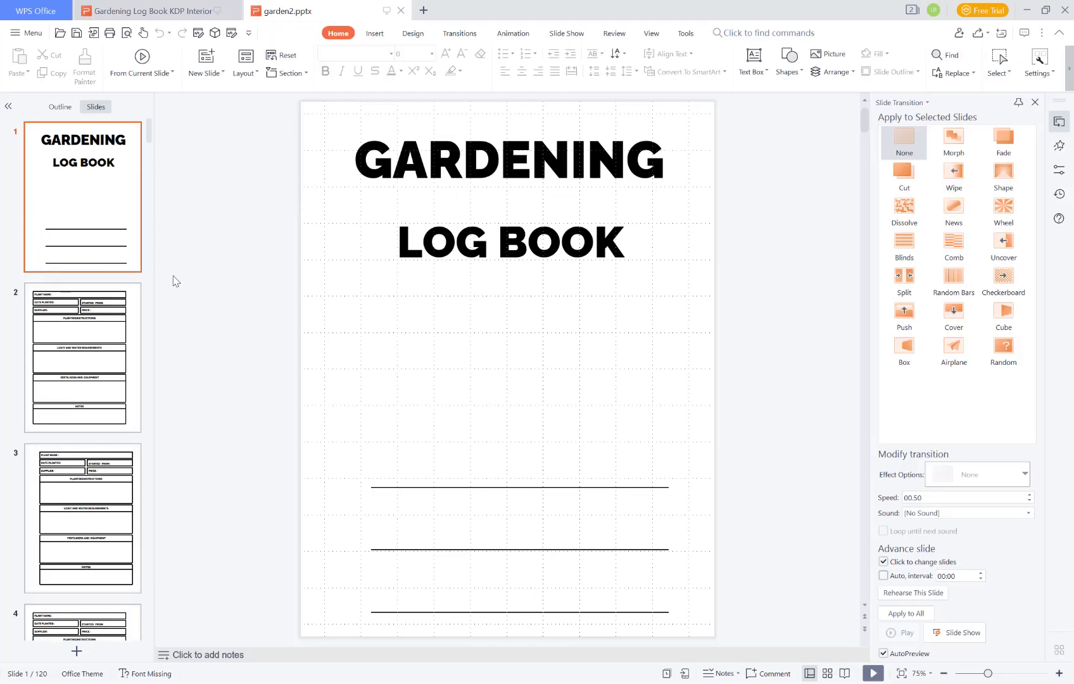
pyautogui.click(84, 332)
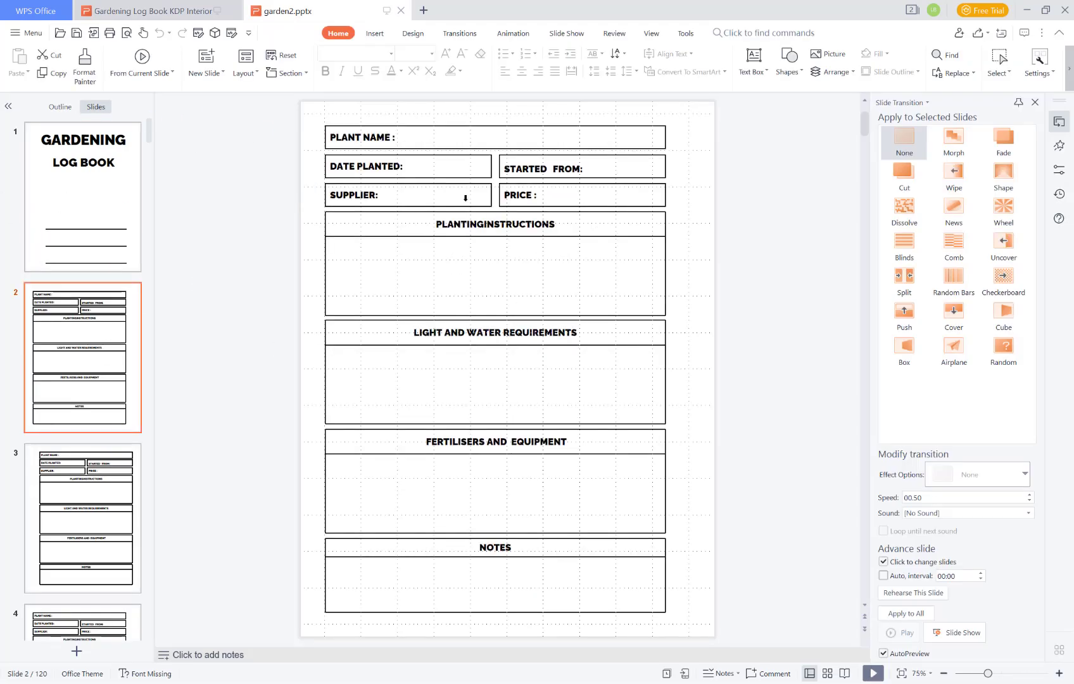
pyautogui.click(103, 481)
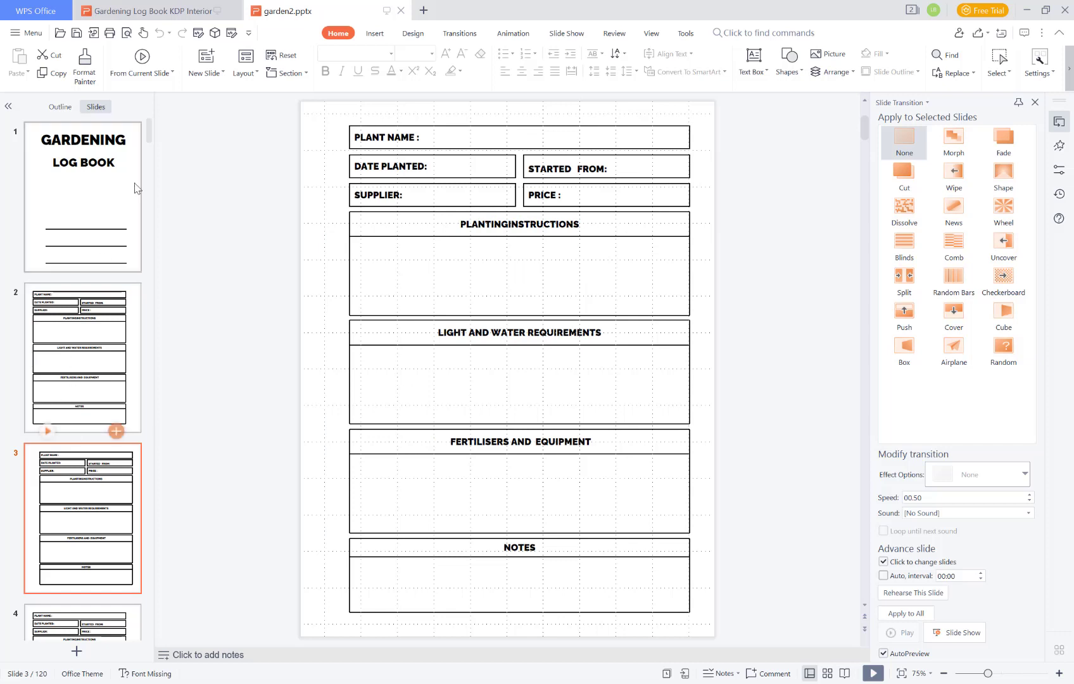
# Compare slides 2 and 3 of the original gardening log book with the interior slides of garden2
pyautogui.click(178, 16)
pyautogui.click(70, 380)
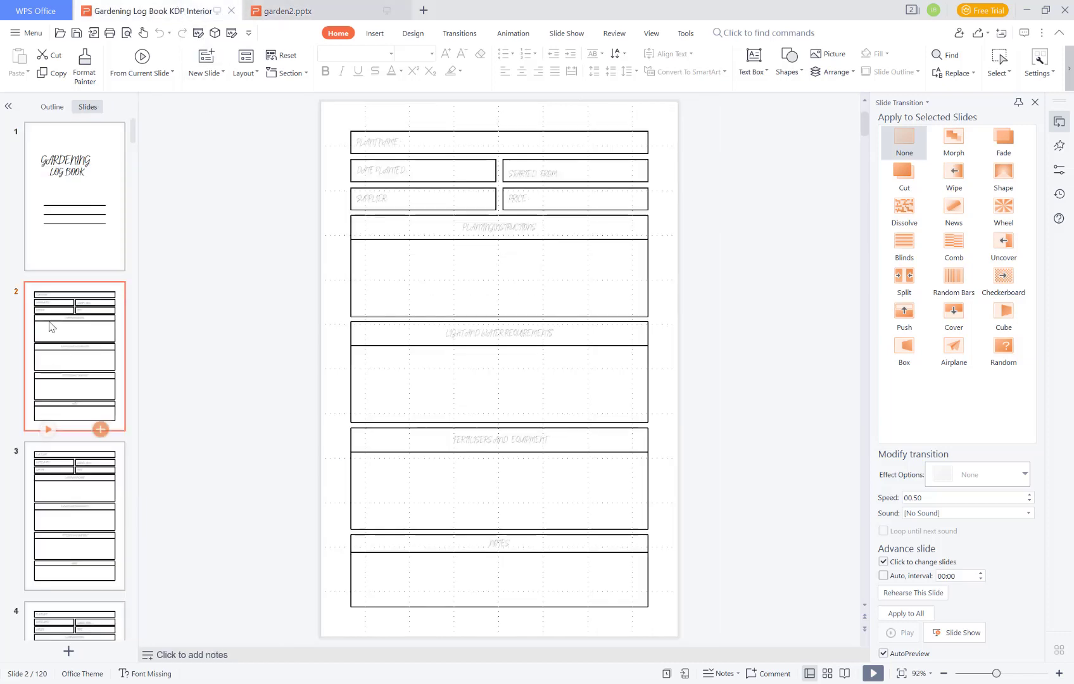
pyautogui.click(63, 490)
pyautogui.click(288, 11)
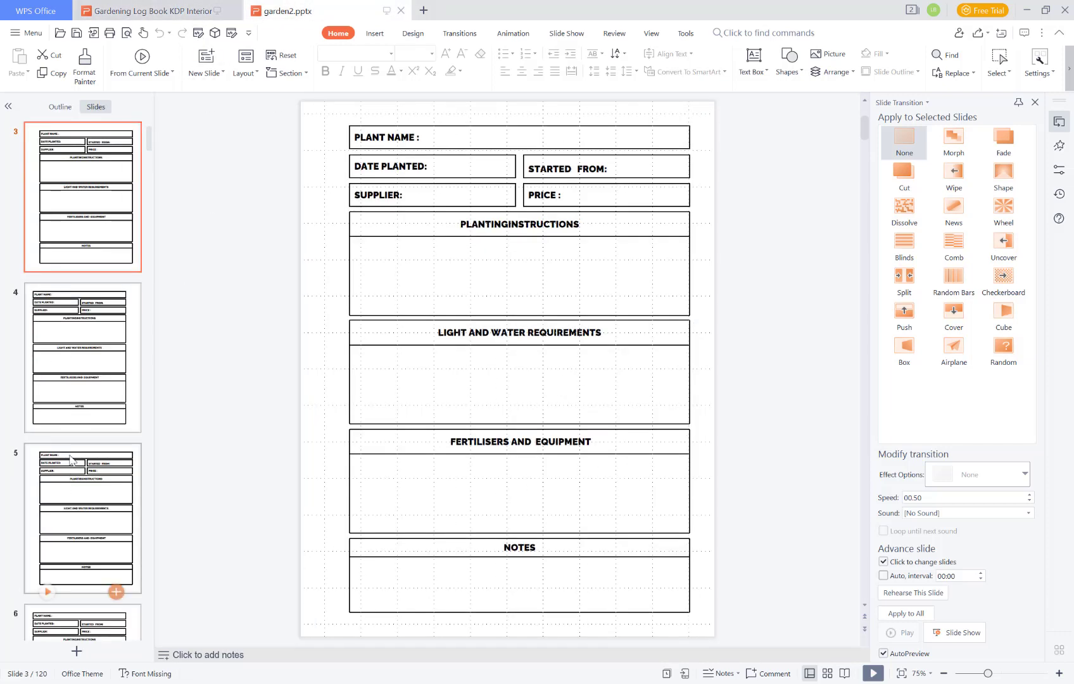
pyautogui.click(78, 344)
pyautogui.click(66, 478)
pyautogui.scroll(-8, 65, 431)
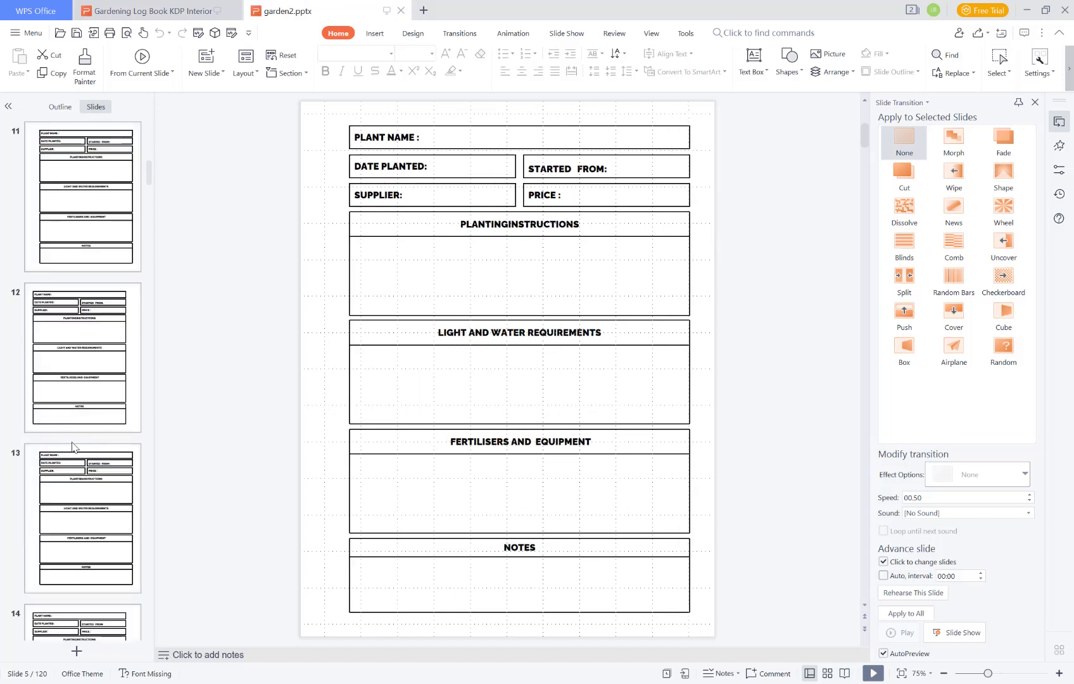
# Inspect the font of the LIGHT AND WATER REQUIREMENTS, PLANTINGINSTRUCTIONS and PRICE text on slide 12 of garden2
pyautogui.click(95, 311)
pyautogui.click(483, 329)
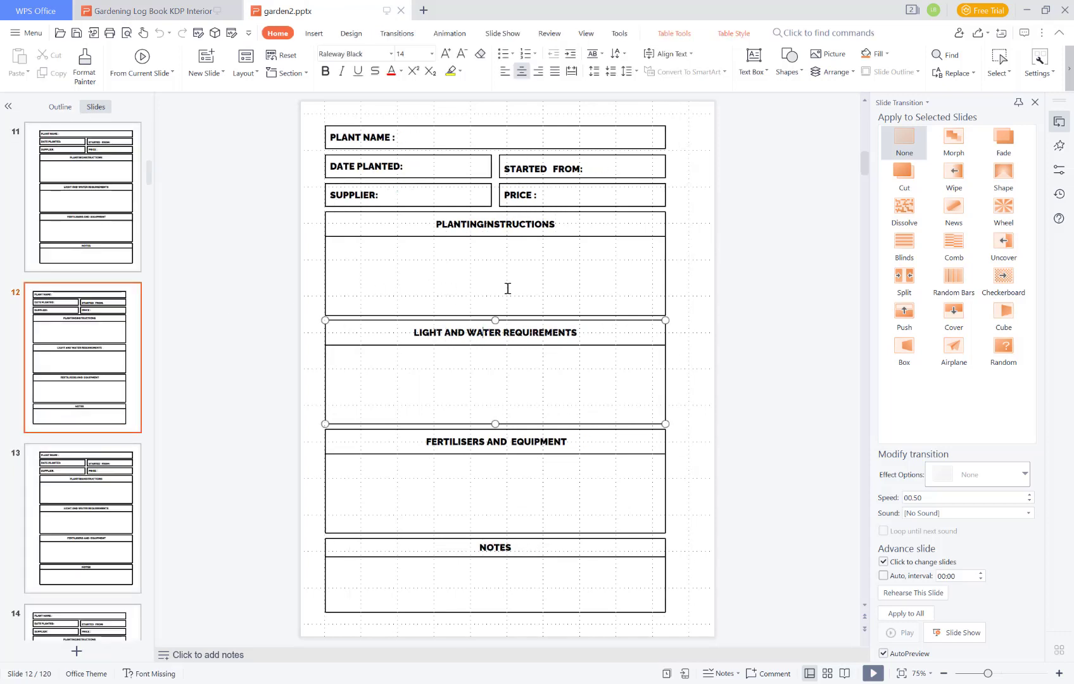
pyautogui.click(529, 225)
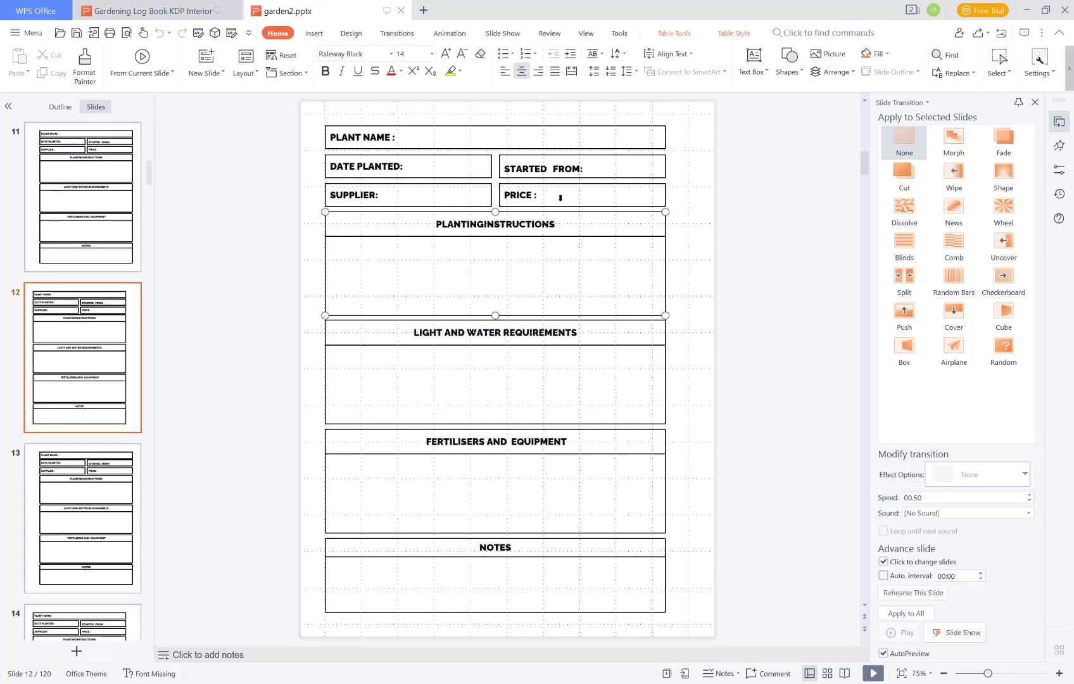
pyautogui.click(542, 194)
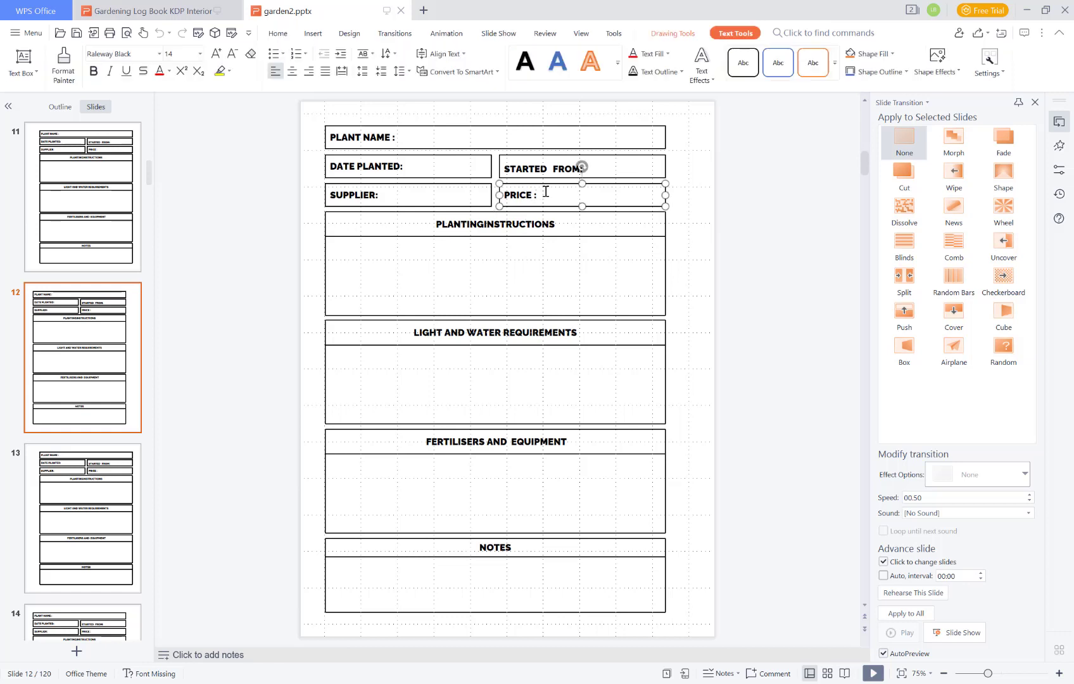